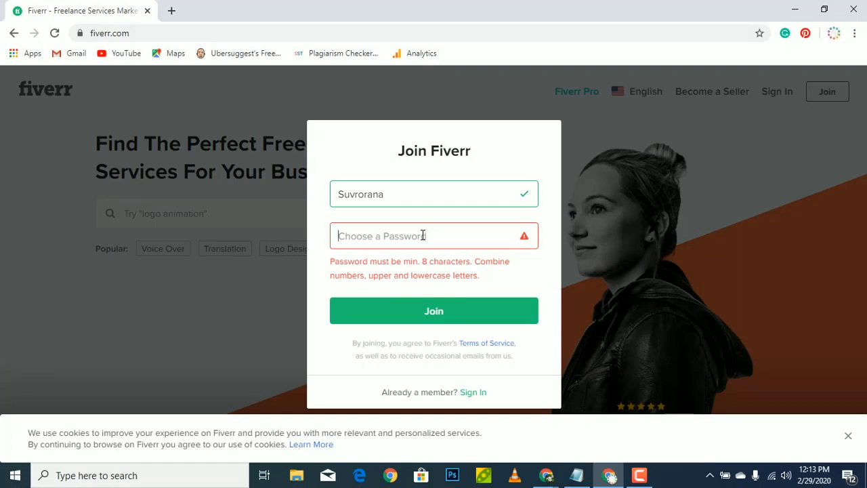
Step: Enter a password of at least 8 characters in the Choose a Password field
click(422, 235)
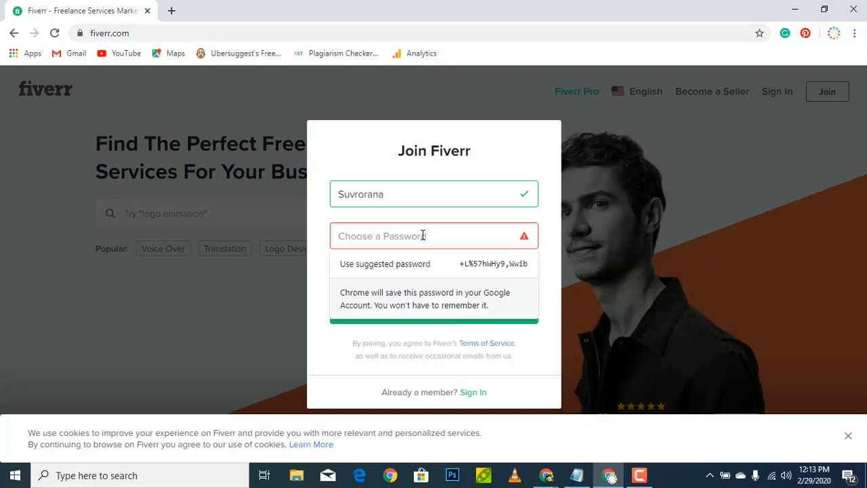
text(s•)
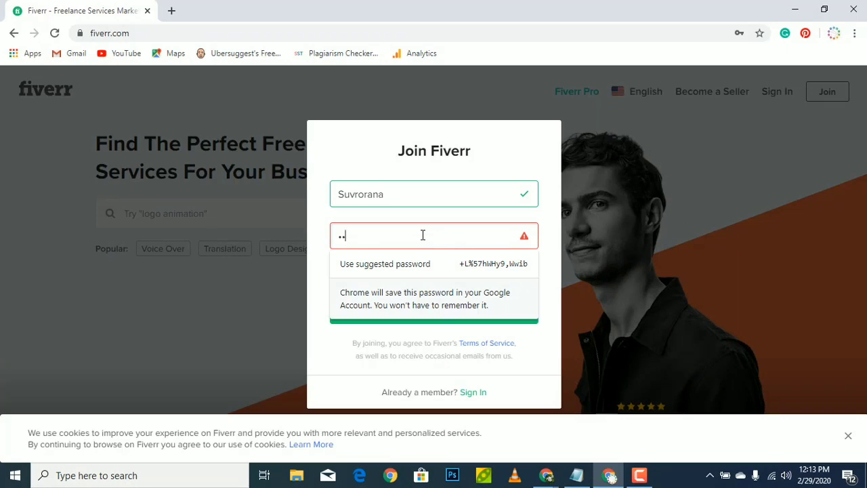
text(•)
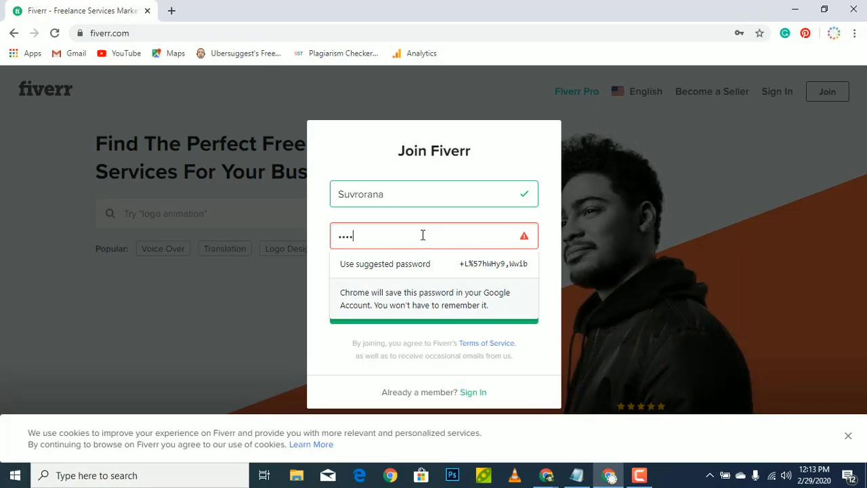
text(••)
text(•••)
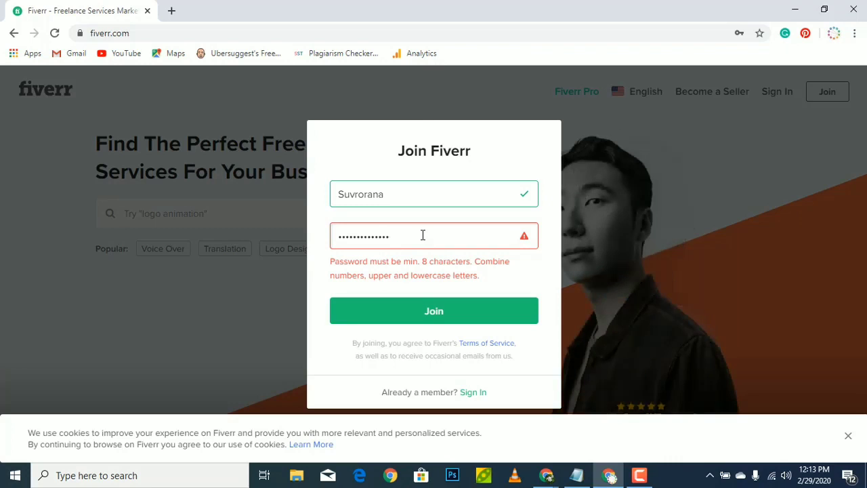
text(•)
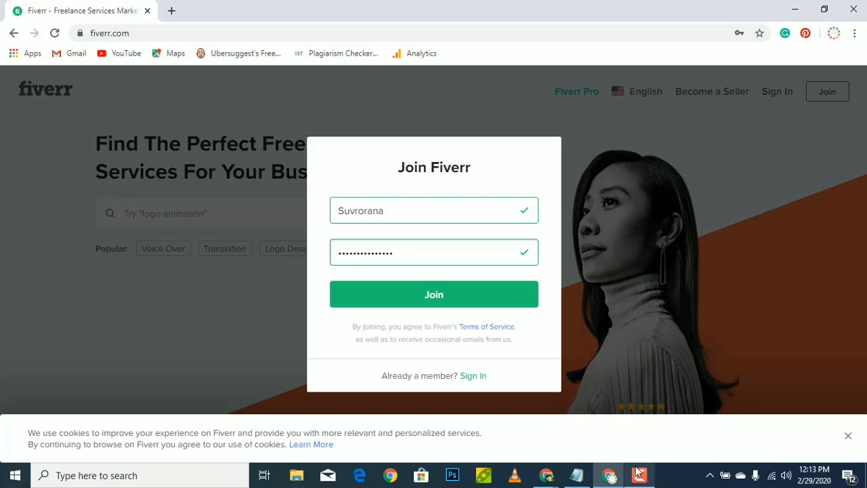
mouse_move(637, 469)
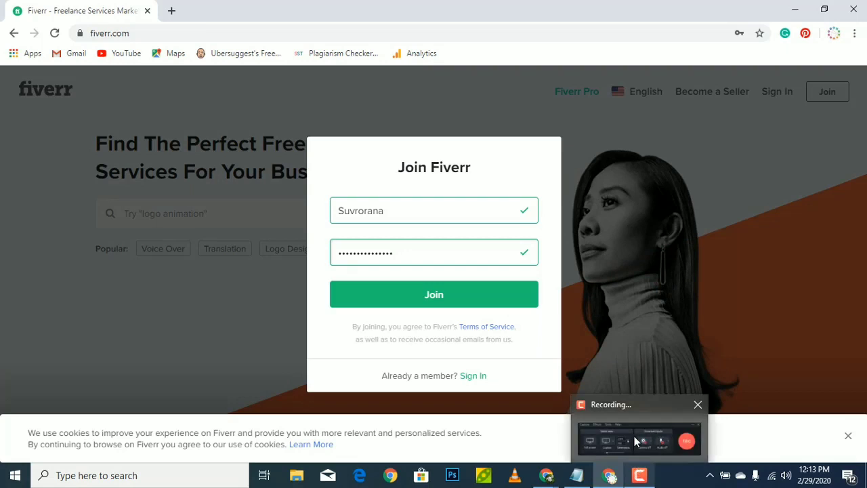
click(633, 435)
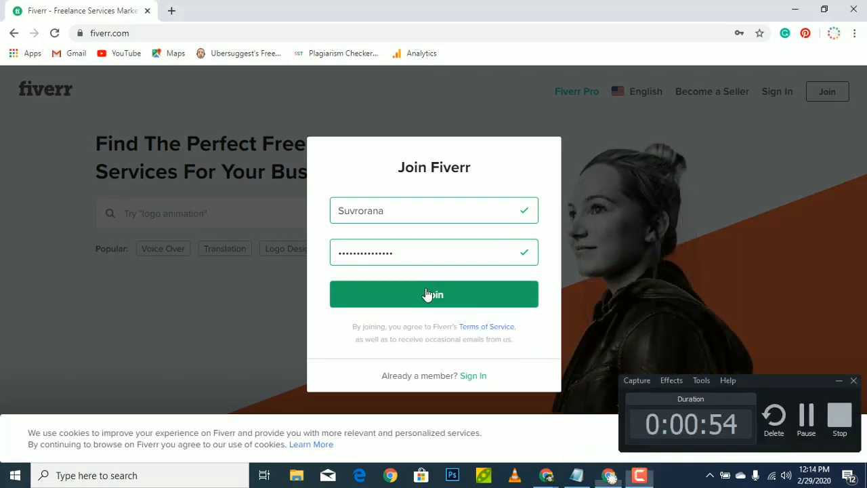
Step: Join Fiverr to create the account and save its password in Chrome
click(426, 294)
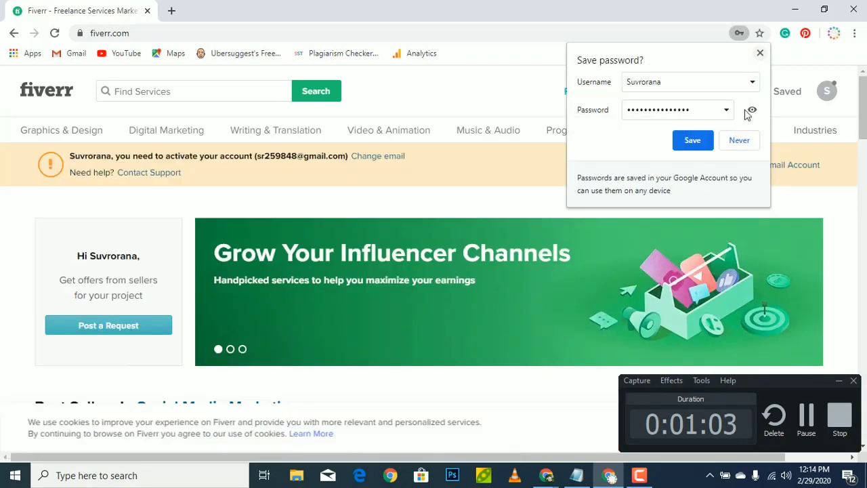
click(704, 140)
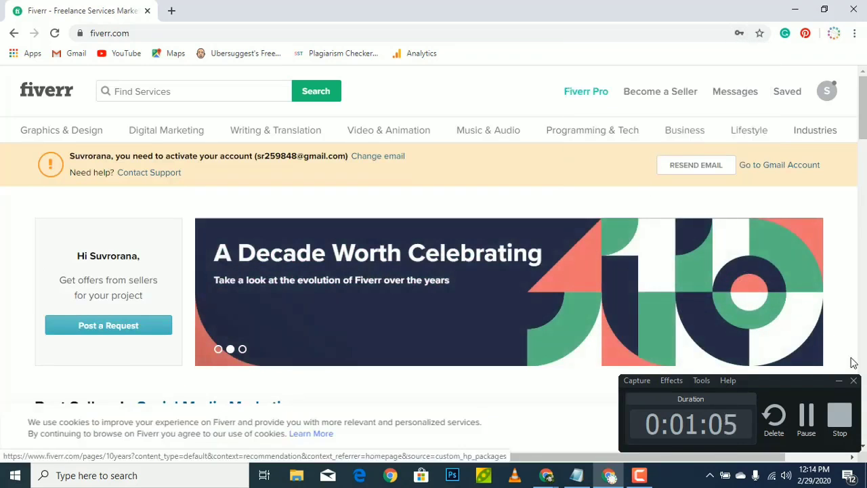
click(840, 382)
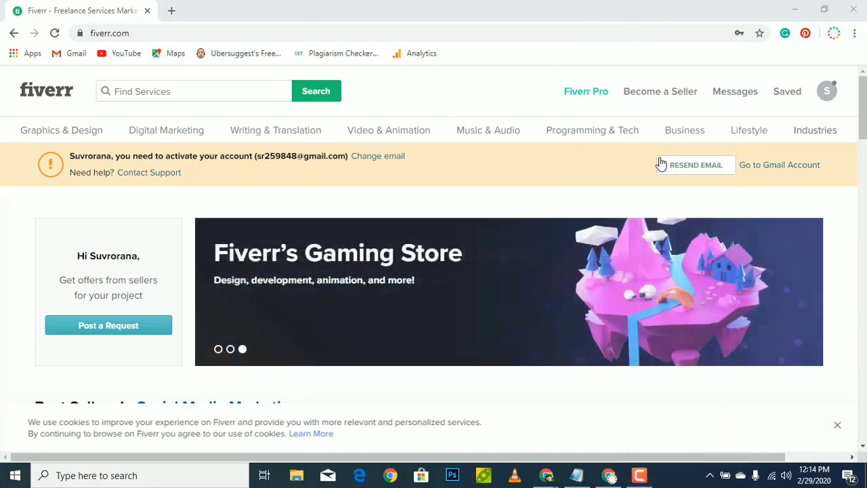
mouse_move(353, 135)
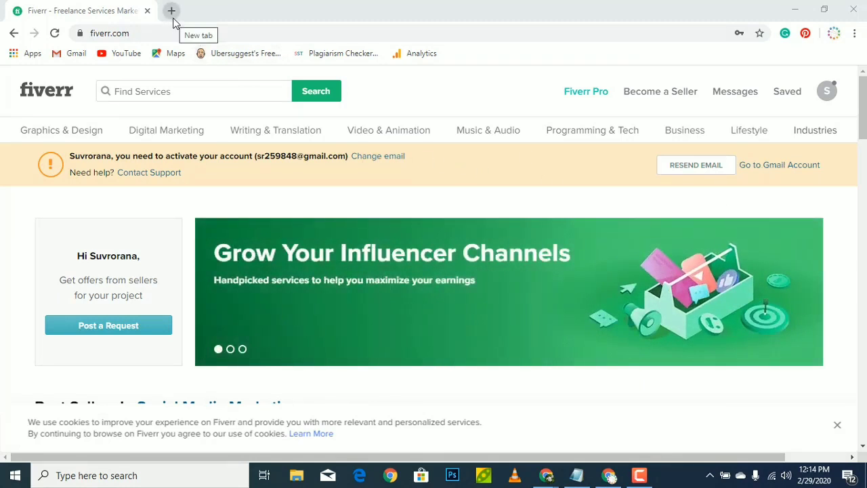
Step: Use the Activate Your Account link in Gmail's 'Fiverr: Activate Your New Account' email
click(171, 10)
click(72, 56)
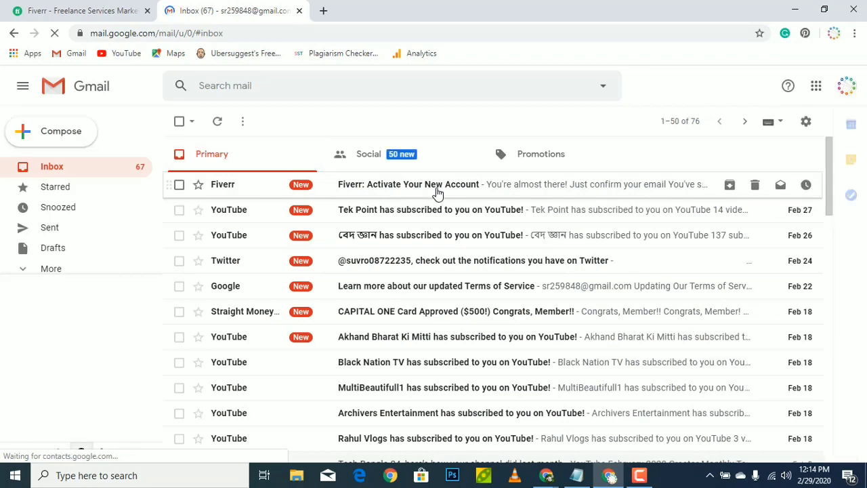
click(431, 192)
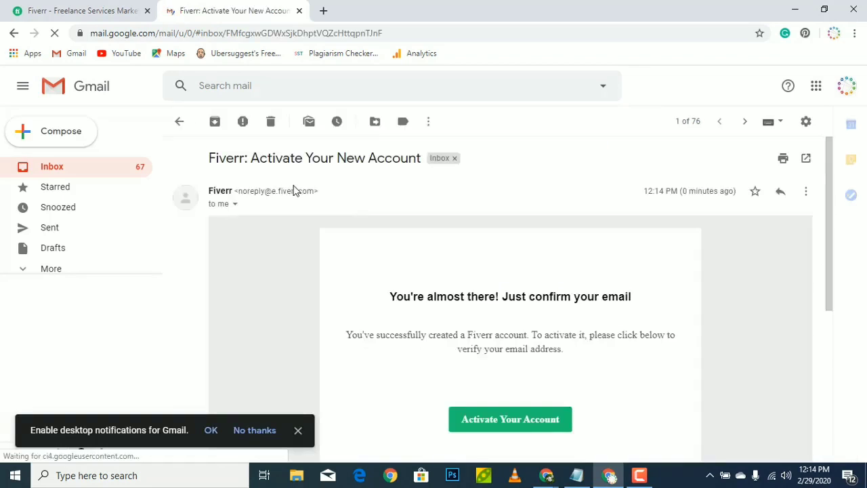
scroll(389, 213, down, 4)
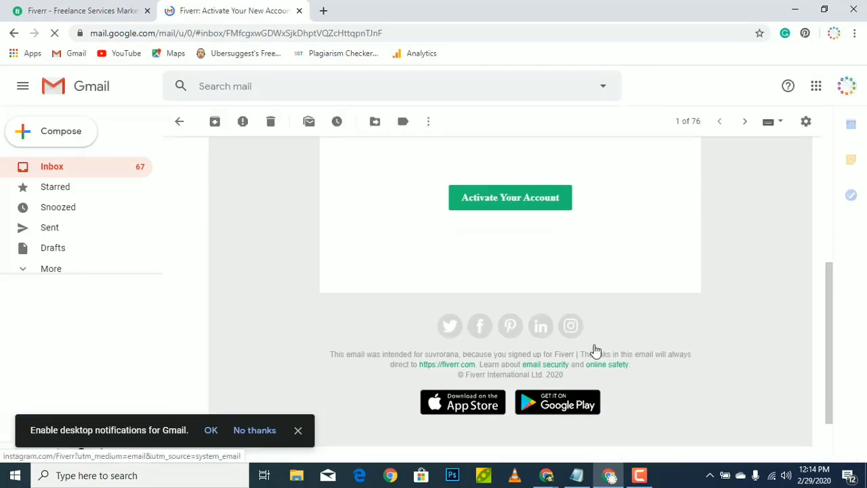
click(511, 197)
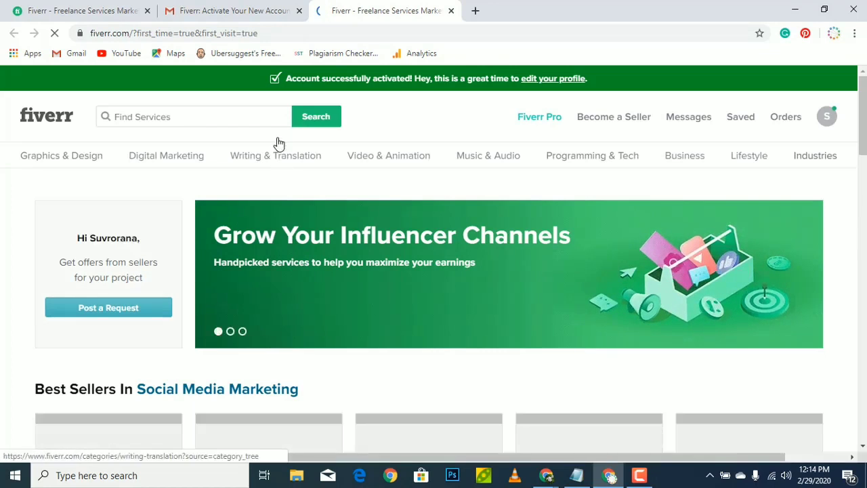
Step: Open the new account's Profile page from the avatar menu
scroll(439, 167, down, 2)
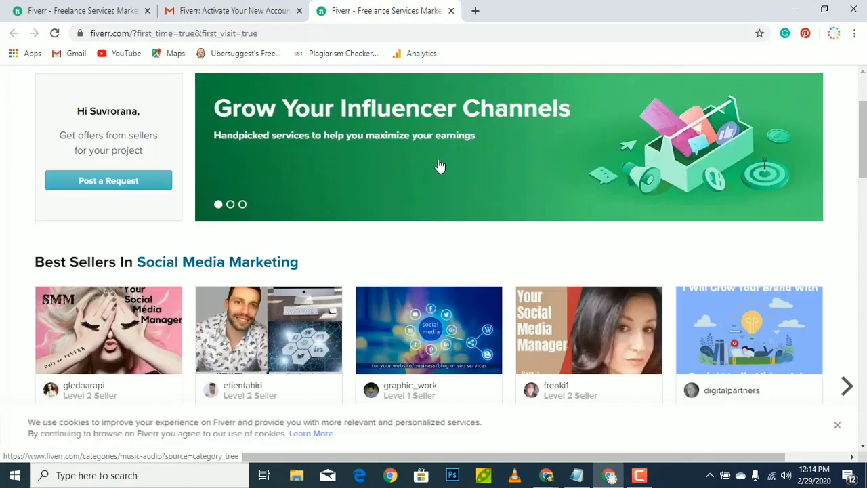
scroll(388, 218, up, 2)
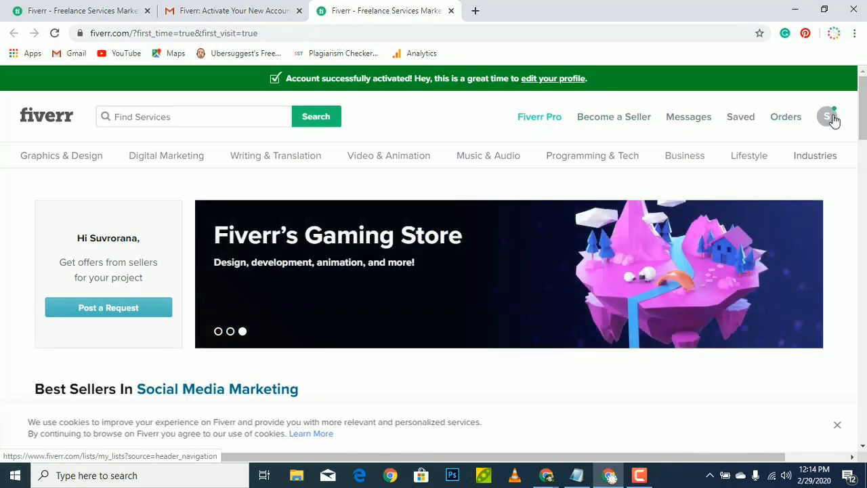
scroll(196, 228, down, 4)
scroll(197, 228, up, 4)
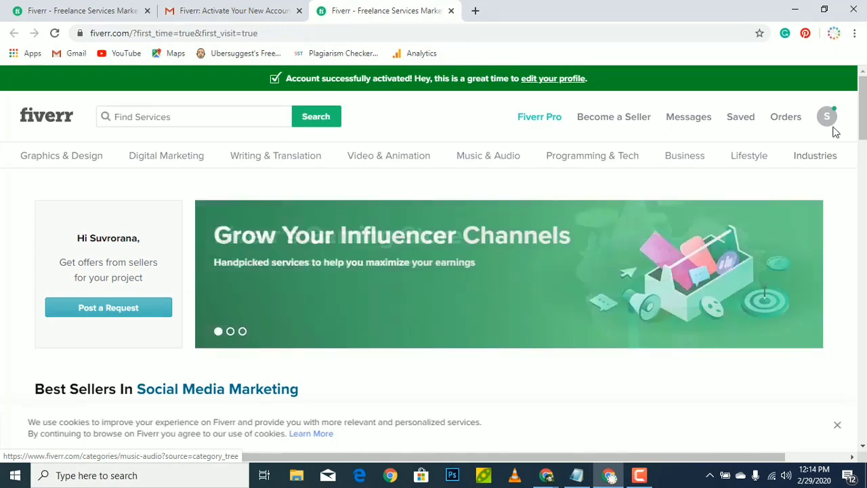
click(829, 126)
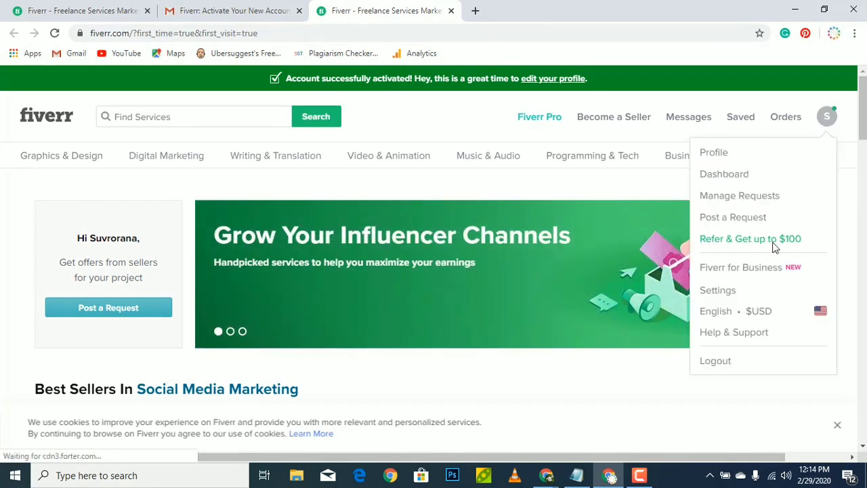
click(715, 153)
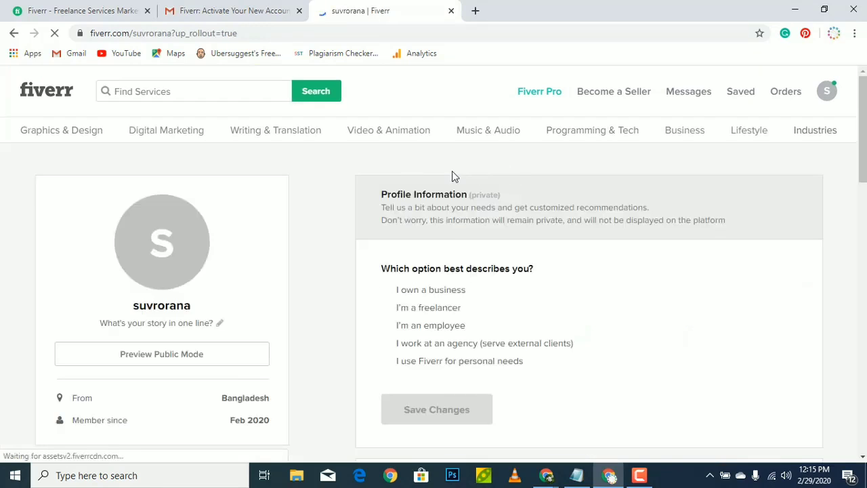
Step: Review the profile with no active gigs, then go to Become a Seller
scroll(284, 269, down, 4)
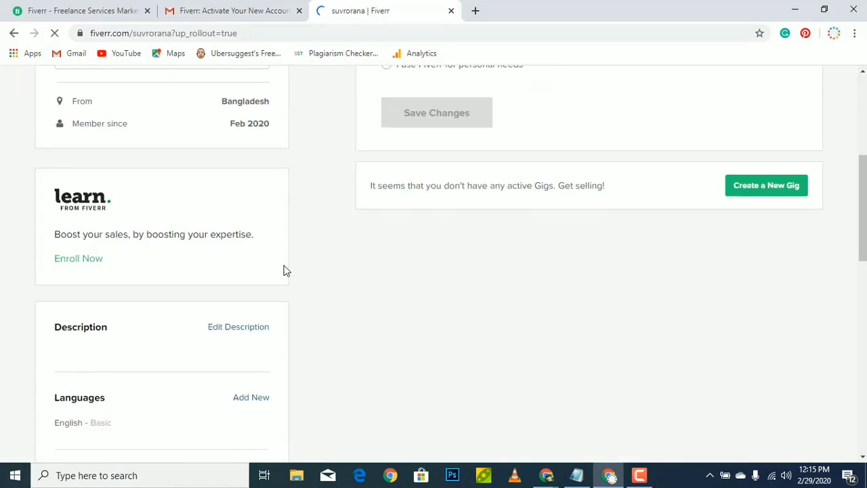
scroll(285, 269, up, 5)
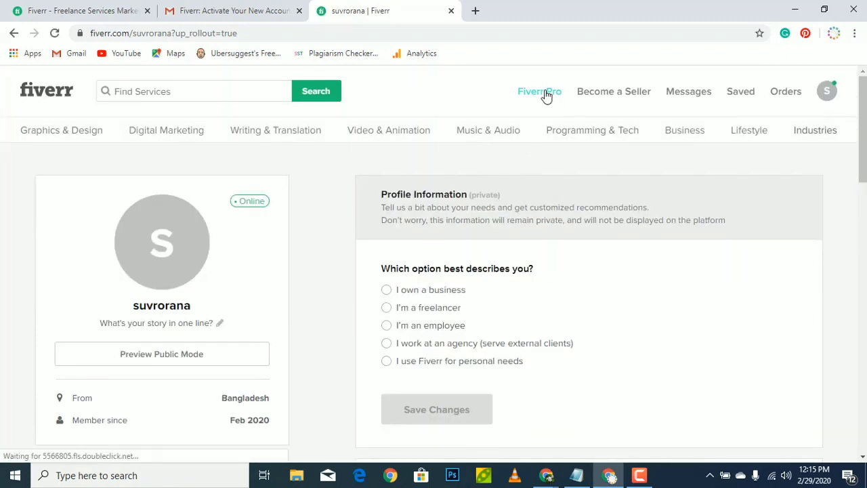
click(600, 94)
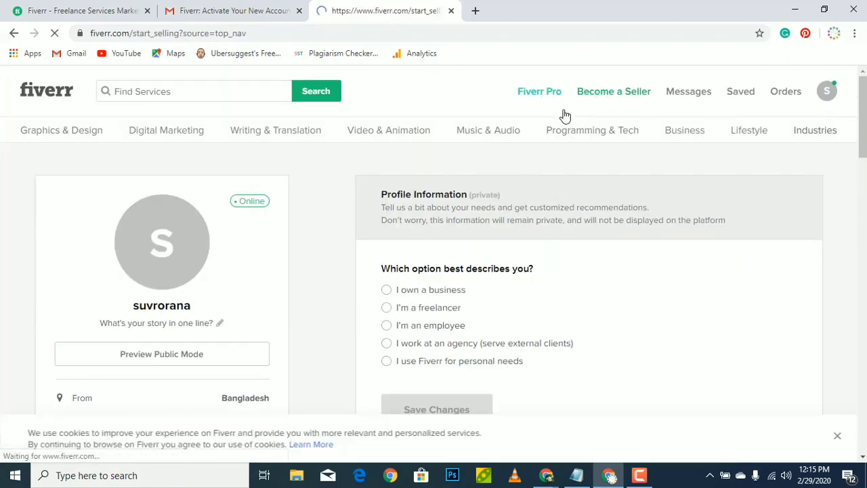
Step: Start seller onboarding with the green Become a Seller button in the Work Your Way hero
scroll(405, 193, down, 2)
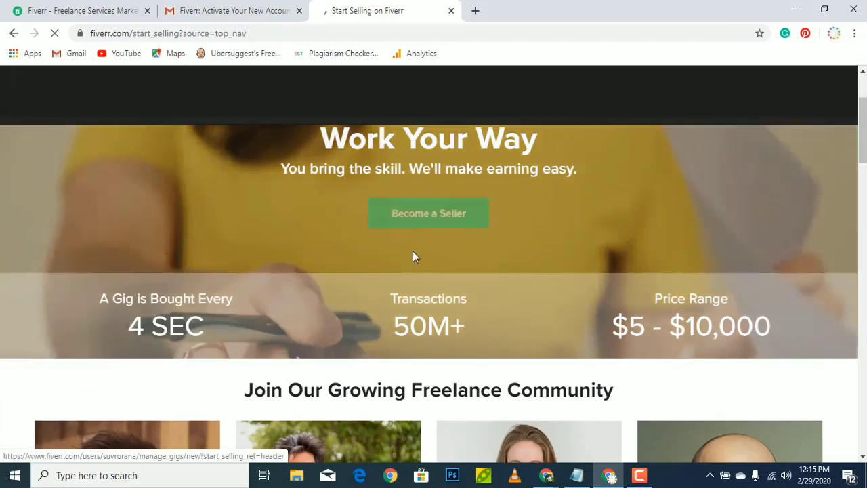
scroll(414, 250, up, 2)
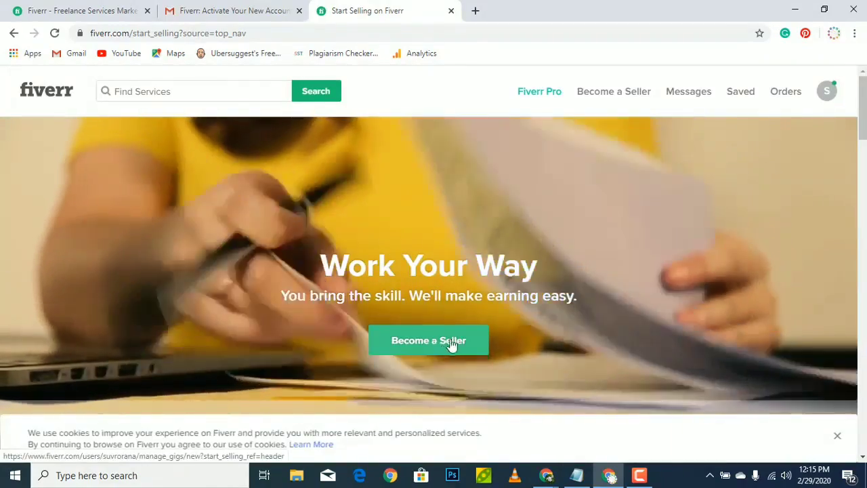
scroll(243, 196, down, 5)
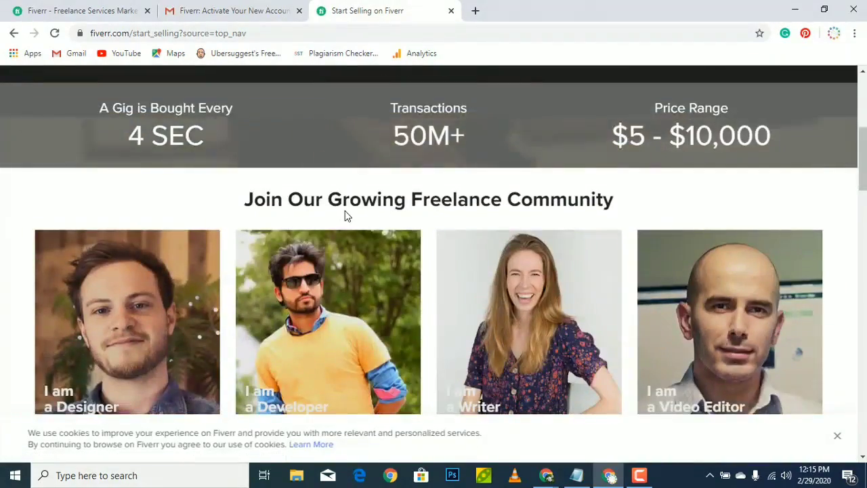
scroll(344, 215, up, 1)
scroll(344, 211, down, 6)
scroll(344, 212, up, 7)
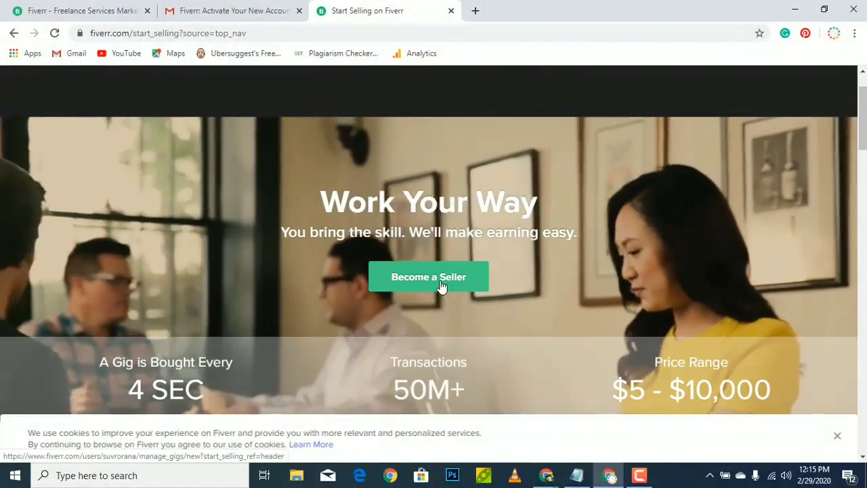
click(442, 287)
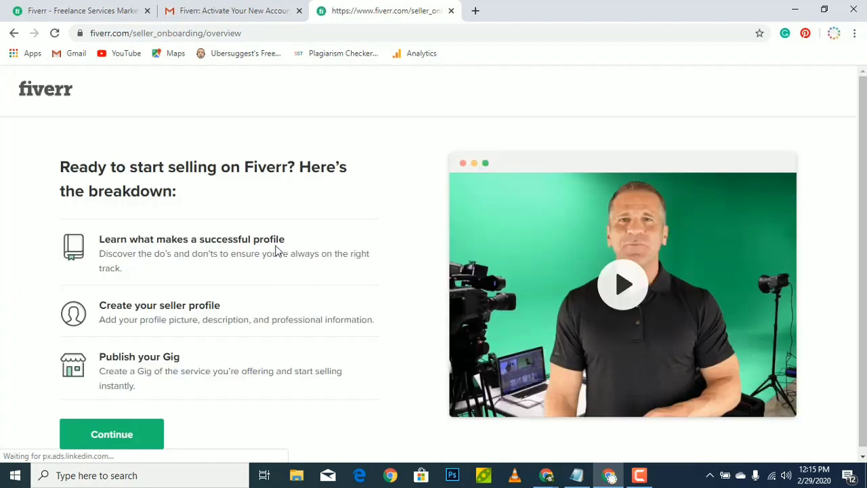
Step: Continue past the overview, successful-profile tips and things-to-avoid pages to Personal Info
scroll(217, 233, down, 1)
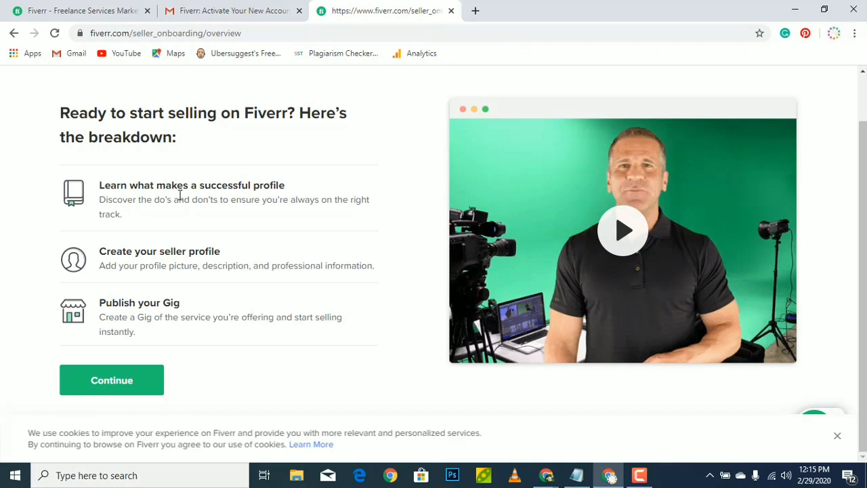
scroll(116, 239, up, 1)
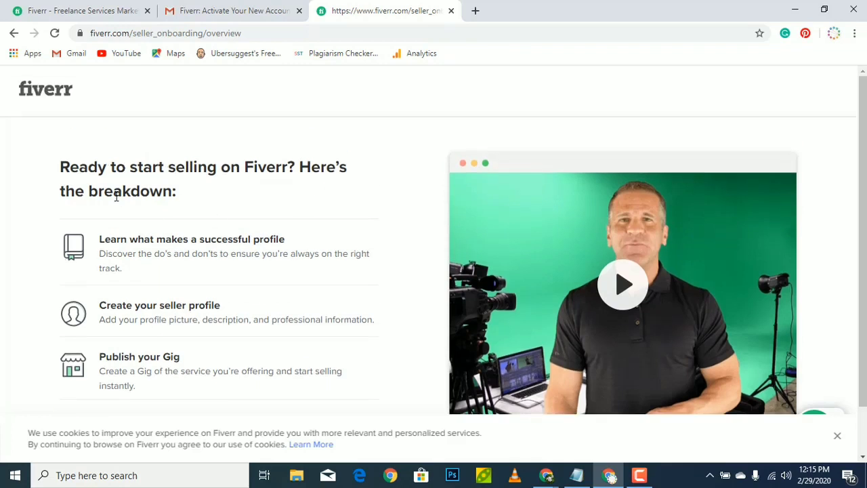
scroll(116, 196, down, 1)
click(126, 374)
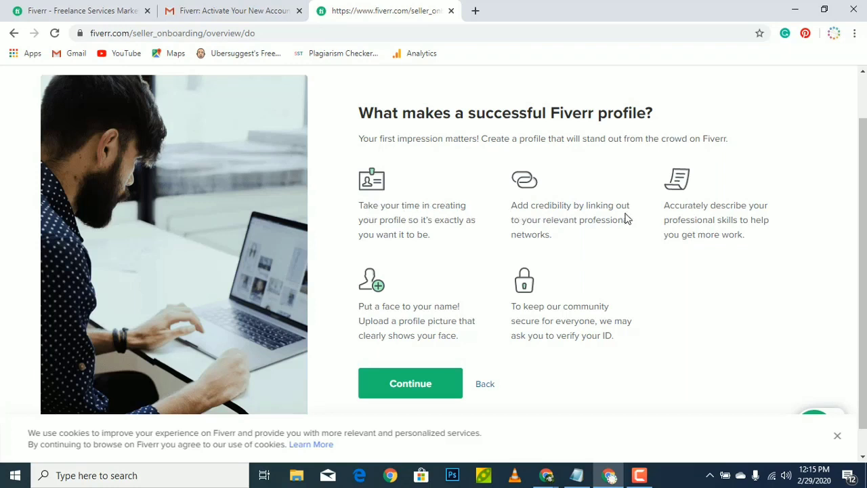
scroll(449, 291, down, 1)
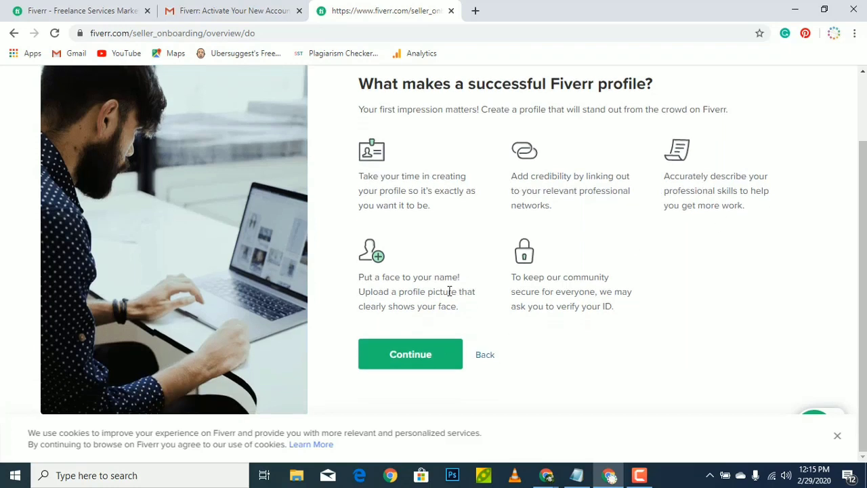
click(411, 353)
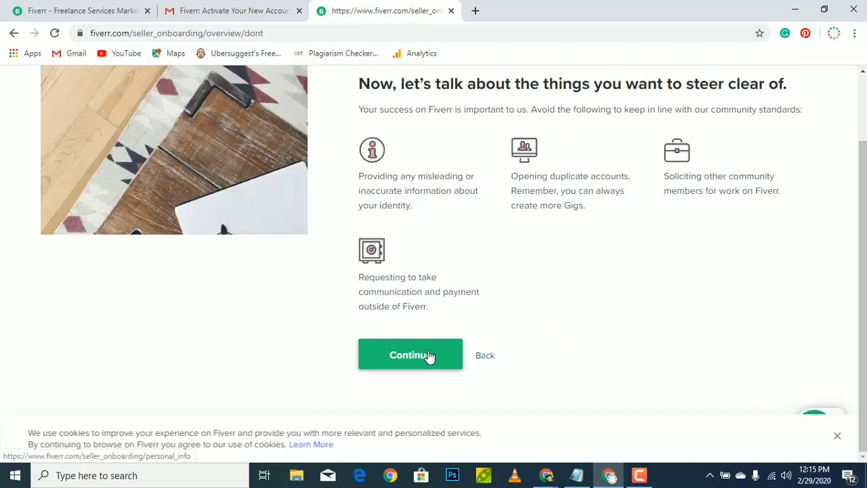
click(429, 356)
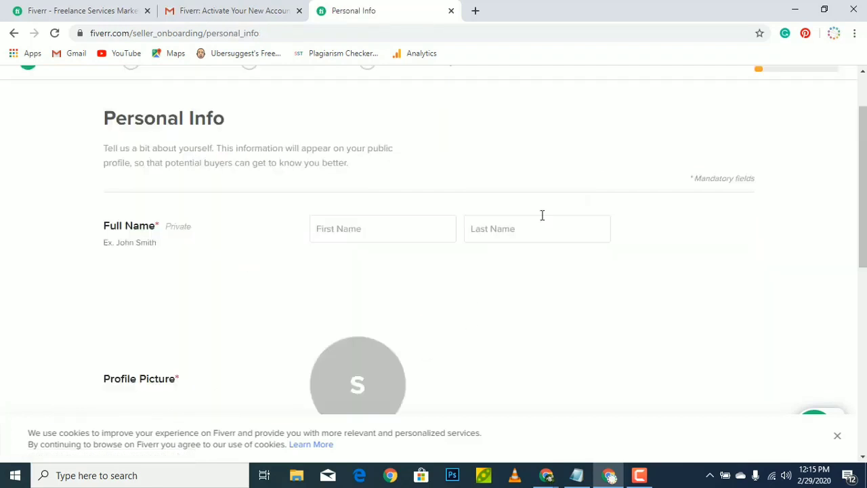
Step: Enter the seller's first name and capitalized last name on the Personal Info form
scroll(424, 172, down, 6)
scroll(364, 166, up, 7)
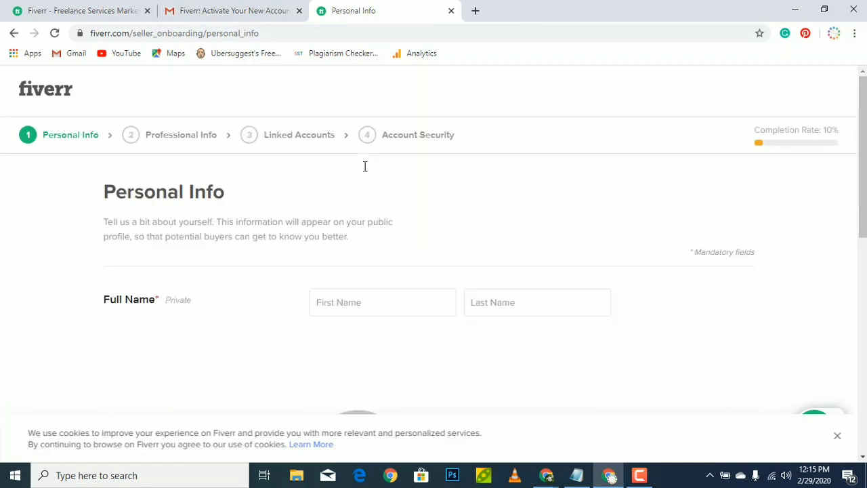
scroll(304, 186, down, 3)
scroll(302, 173, up, 3)
scroll(267, 166, down, 3)
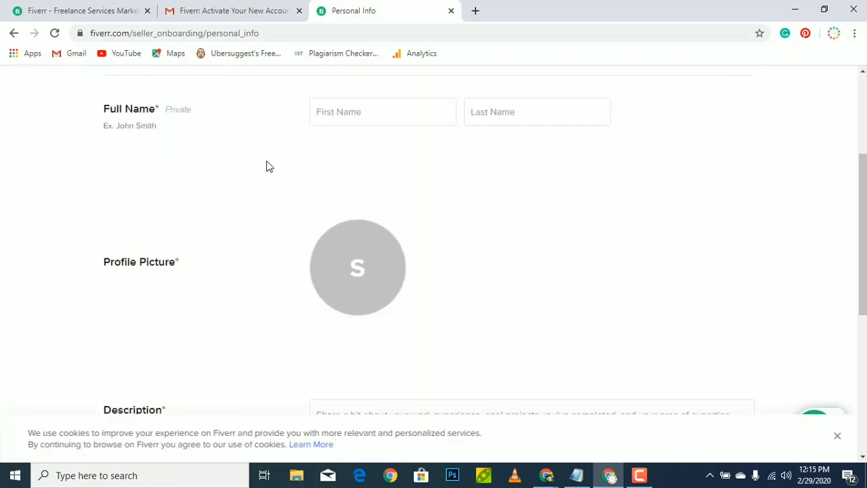
click(375, 112)
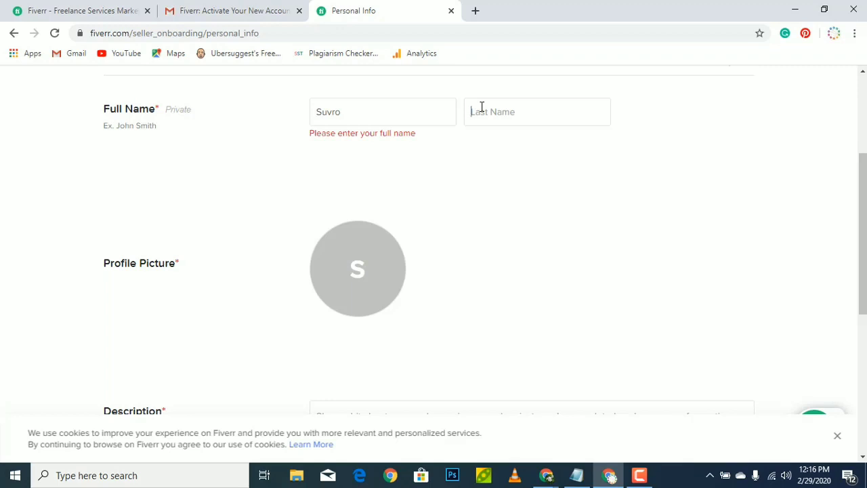
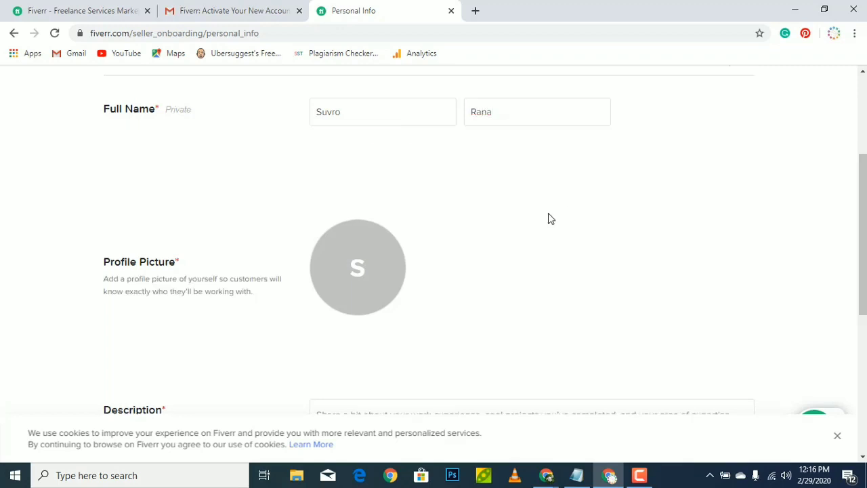
Step: Place the cursor in the empty Description box, still at 0/600
scroll(460, 216, down, 1)
scroll(433, 214, down, 4)
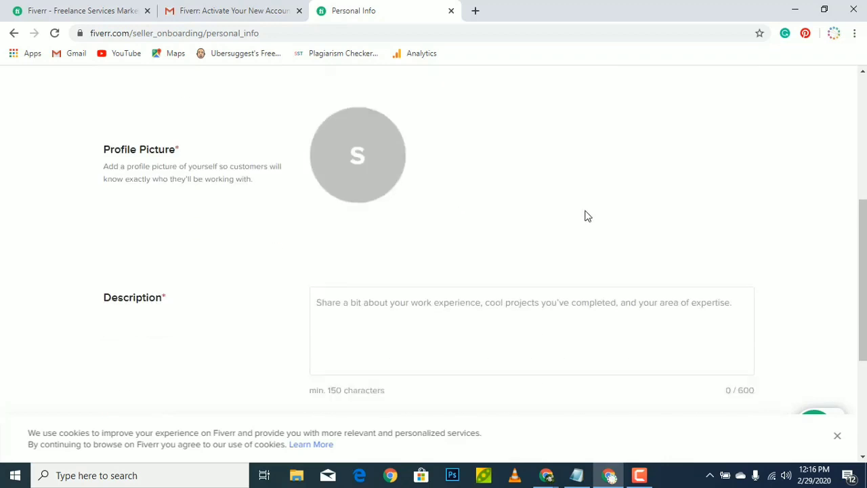
scroll(438, 216, up, 3)
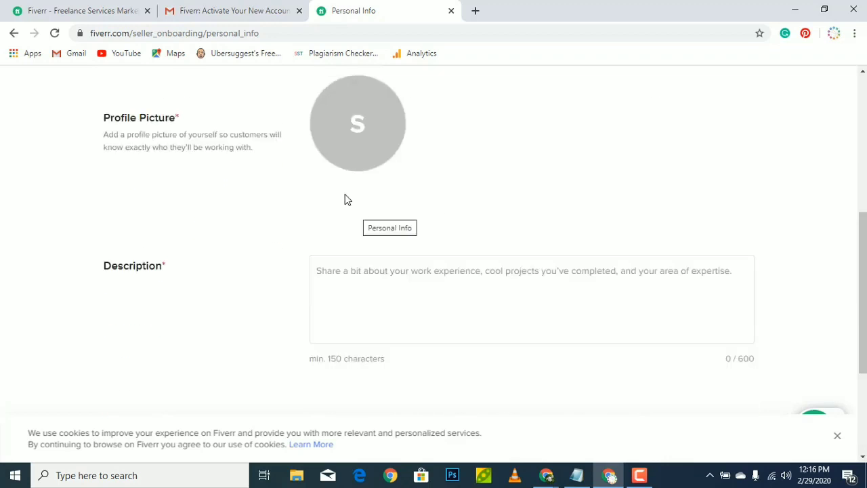
scroll(396, 178, down, 3)
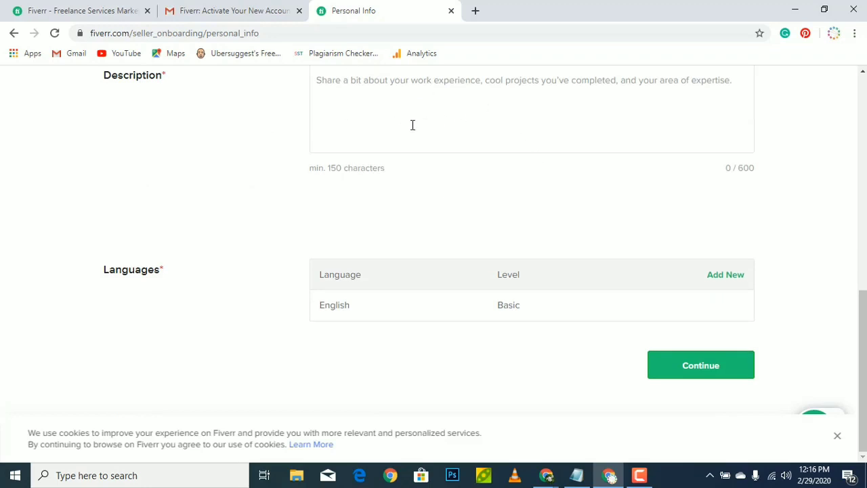
scroll(420, 187, up, 1)
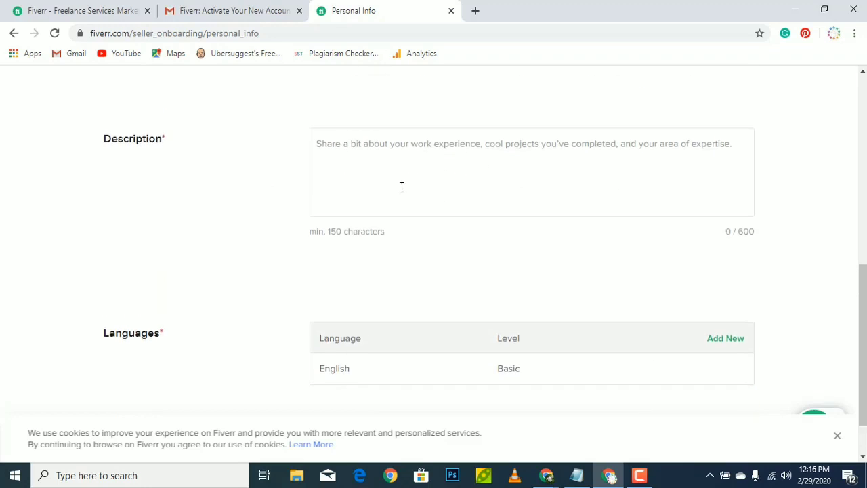
click(403, 189)
scroll(396, 190, up, 1)
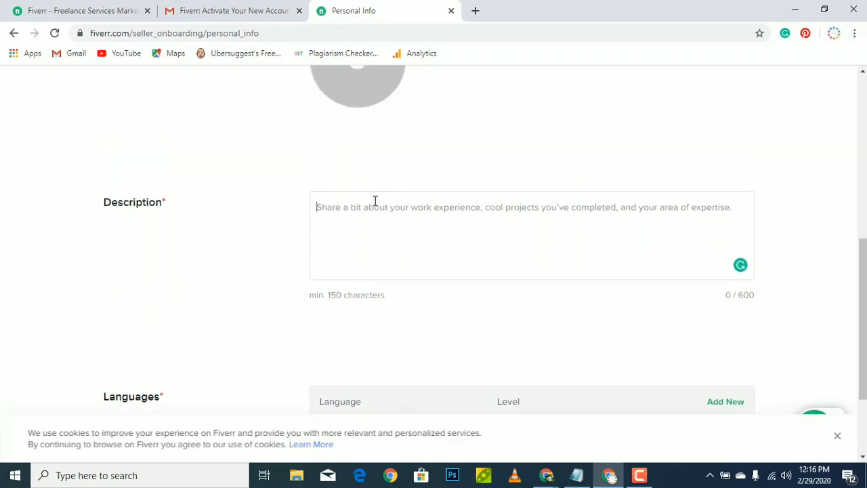
scroll(441, 229, up, 2)
scroll(434, 224, down, 2)
click(422, 220)
Step: Select and copy the whole profile description draft in a maximized Notepad window
click(576, 474)
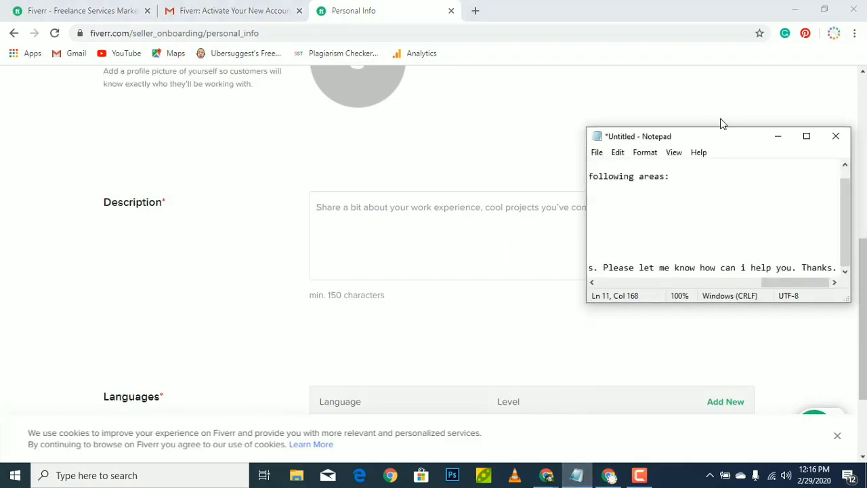
click(807, 138)
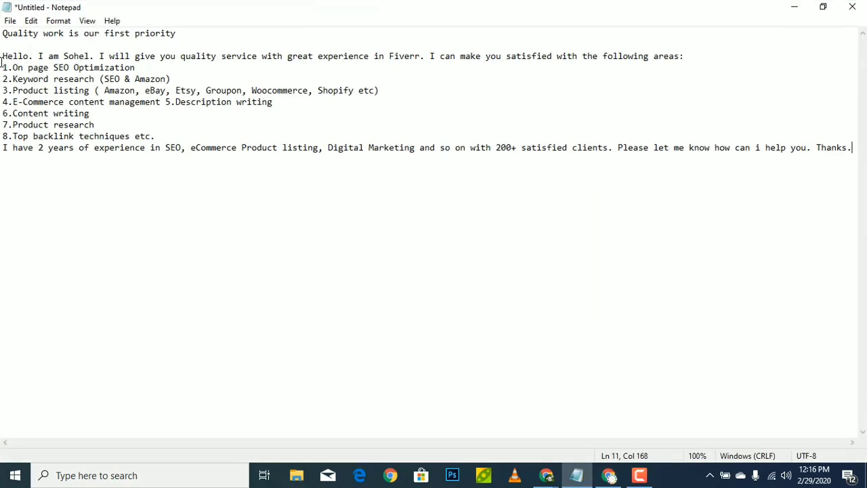
drag(2, 57, 156, 138)
drag(374, 149, 470, 152)
drag(566, 150, 562, 148)
click(2, 57)
click(343, 213)
key(ctrl+a)
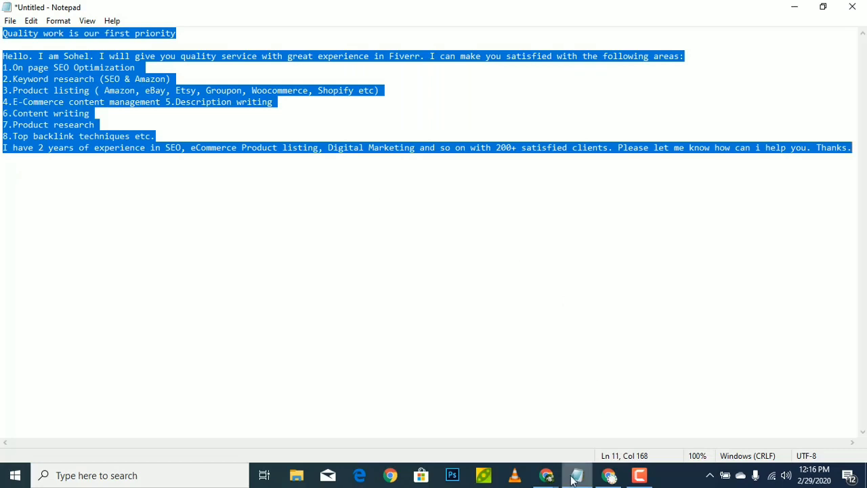
click(613, 478)
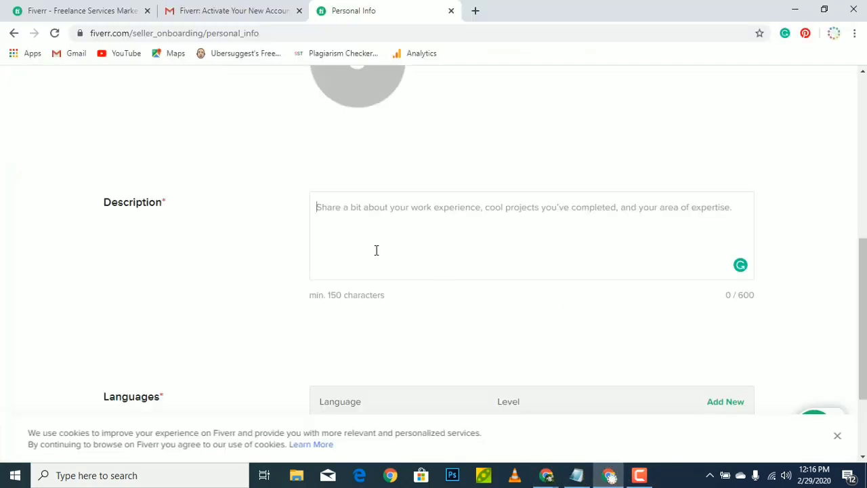
Step: Paste the drafted profile text into the Description box
click(437, 235)
key(ctrl+v)
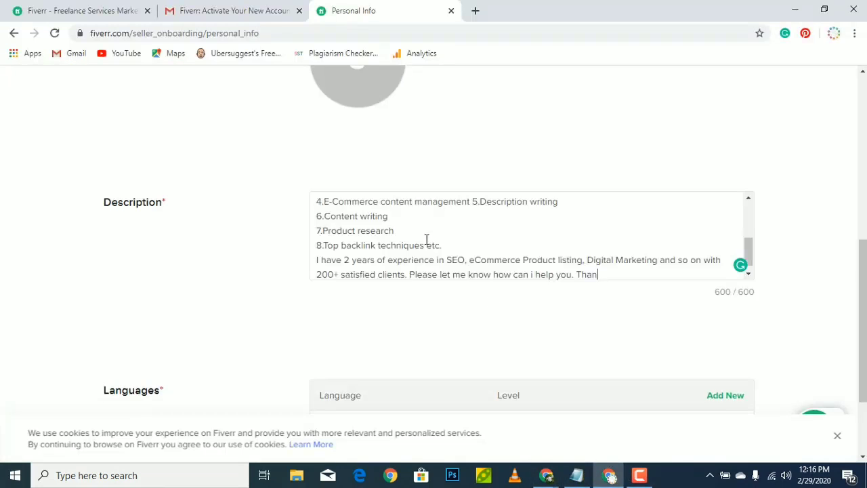
scroll(411, 242, up, 3)
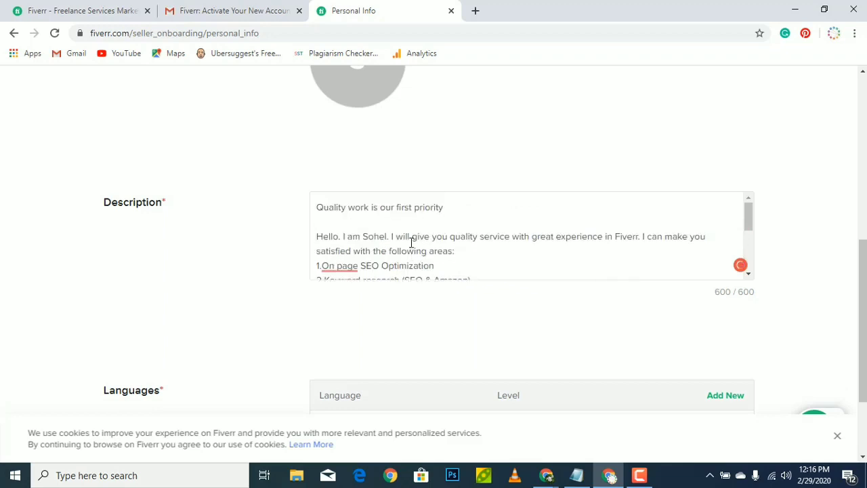
Step: Delete the 'Quality work is our first priority' line and blank lines, leaving 564/600
click(457, 206)
key(BackSpace)
key(BackSpace)
key(BackSpace)
key(BackSpace)
key(BackSpace)
key(BackSpace)
key(BackSpace)
key(BackSpace)
key(BackSpace)
key(BackSpace)
key(BackSpace)
key(BackSpace)
key(BackSpace)
key(BackSpace)
key(BackSpace)
key(BackSpace)
key(BackSpace)
key(BackSpace)
key(BackSpace)
key(BackSpace)
key(BackSpace)
key(BackSpace)
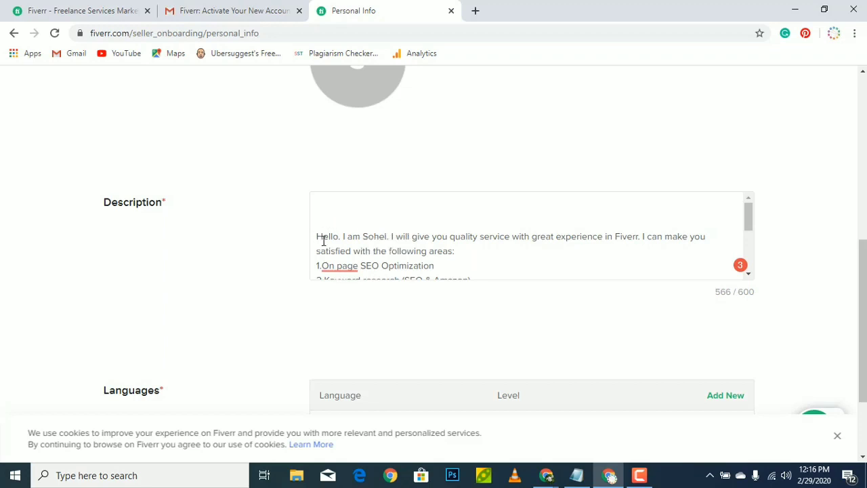
key(Delete)
key(Delete)
scroll(410, 232, down, 2)
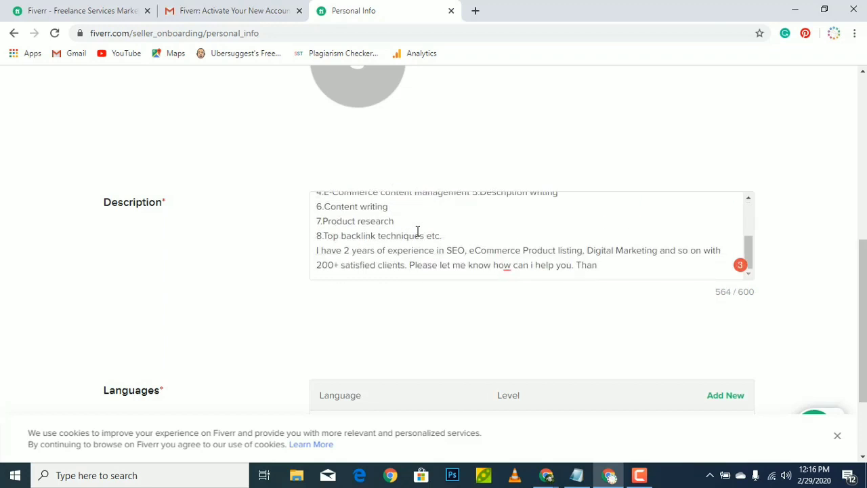
scroll(421, 250, down, 2)
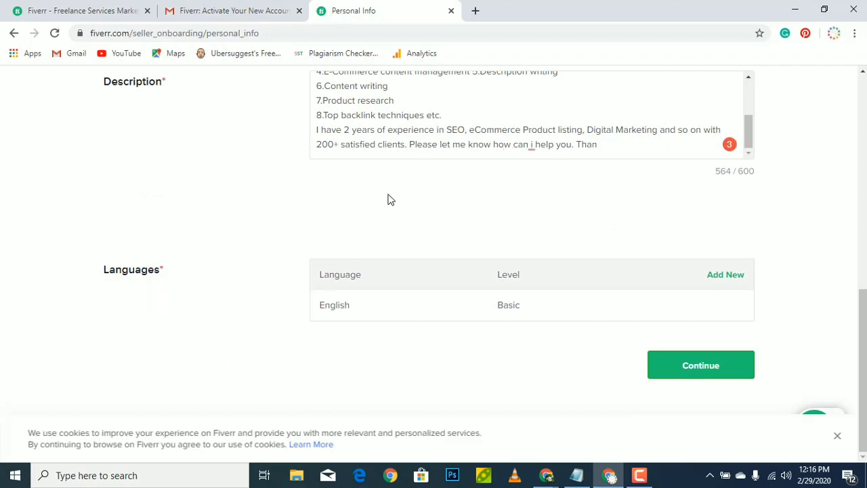
scroll(389, 197, up, 1)
scroll(378, 196, up, 2)
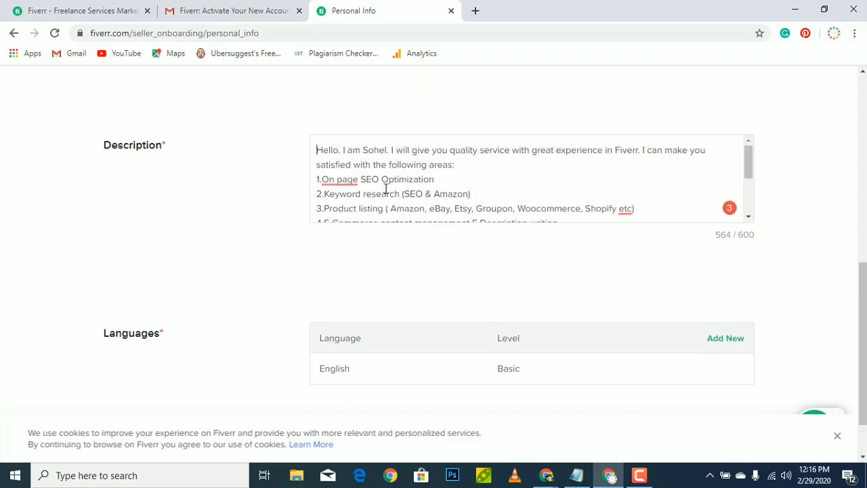
scroll(386, 188, down, 3)
scroll(370, 304, down, 1)
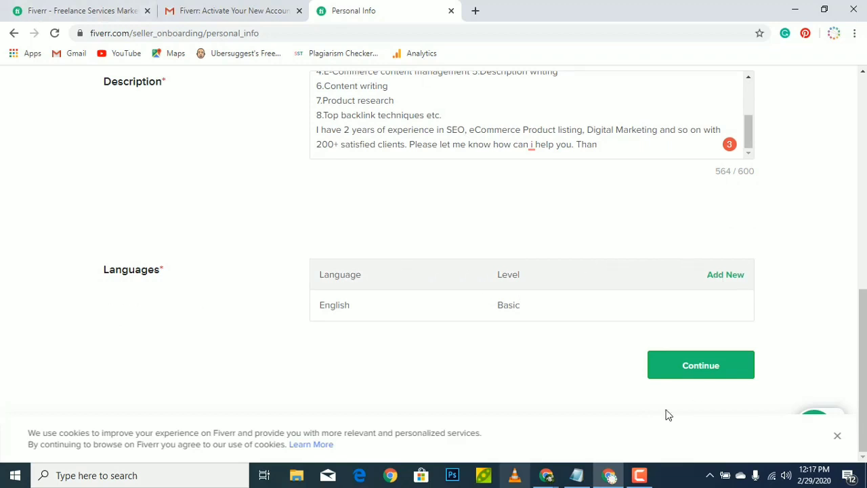
click(722, 274)
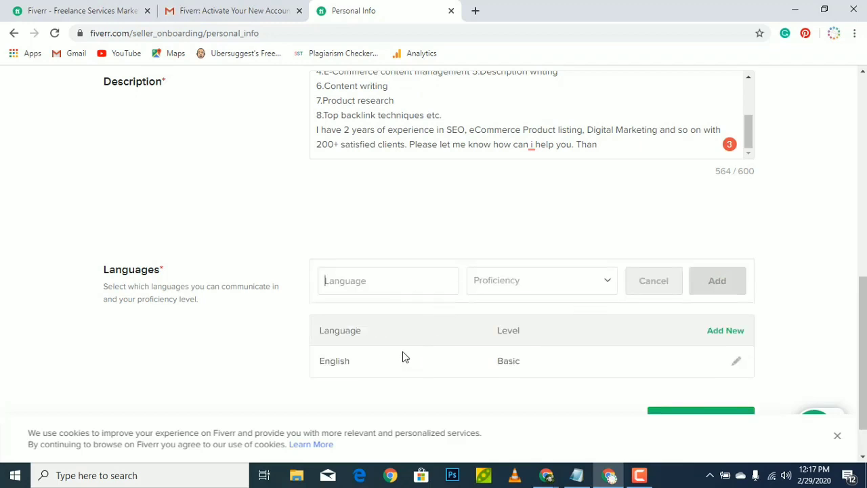
text(E)
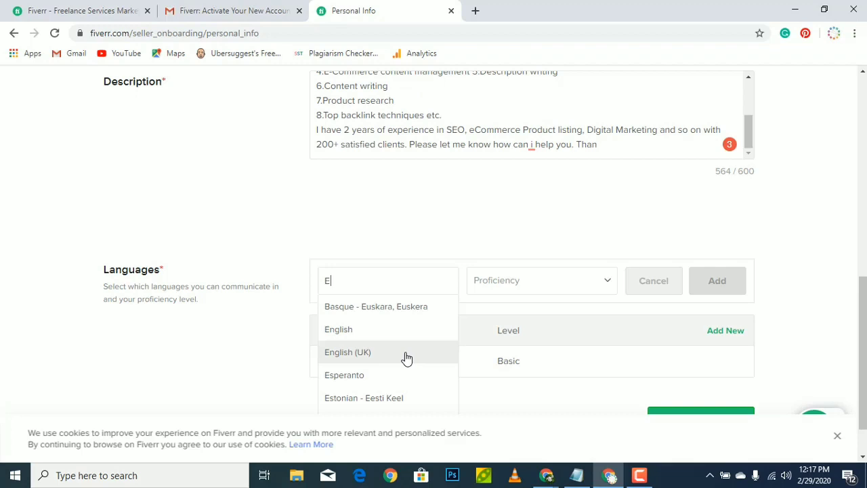
click(366, 332)
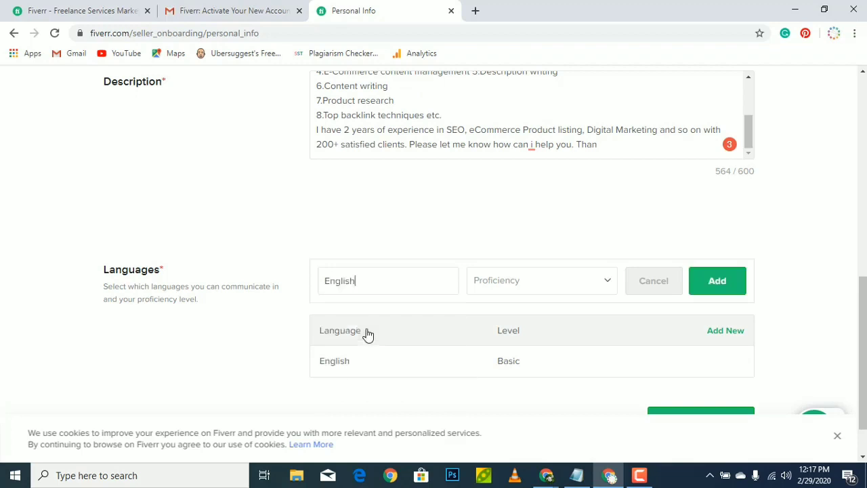
click(606, 285)
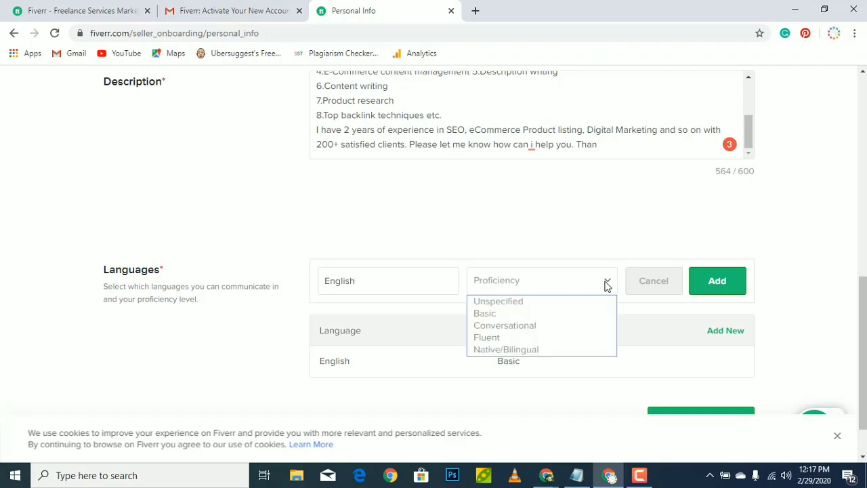
click(517, 341)
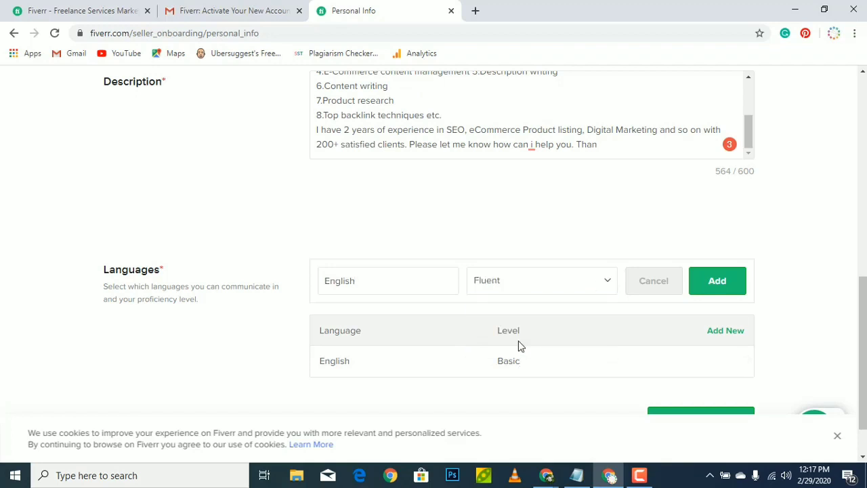
click(709, 289)
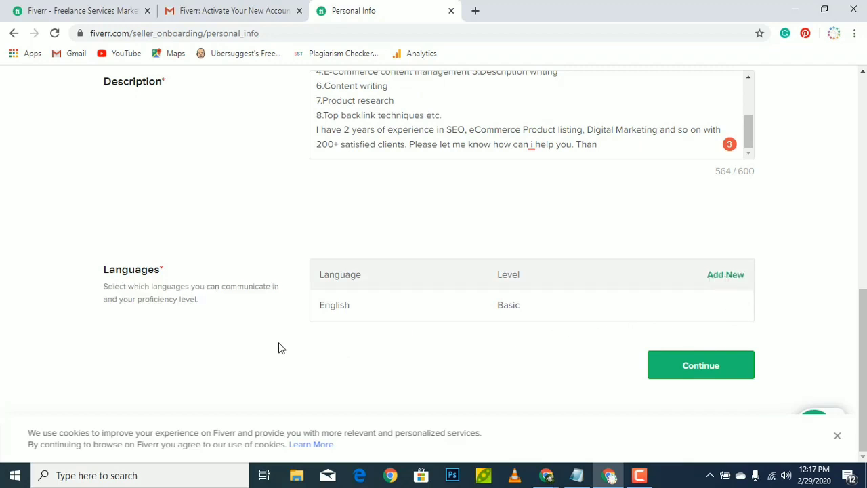
Step: Upload ipad-605439.jpg as the profile picture
scroll(278, 342, up, 8)
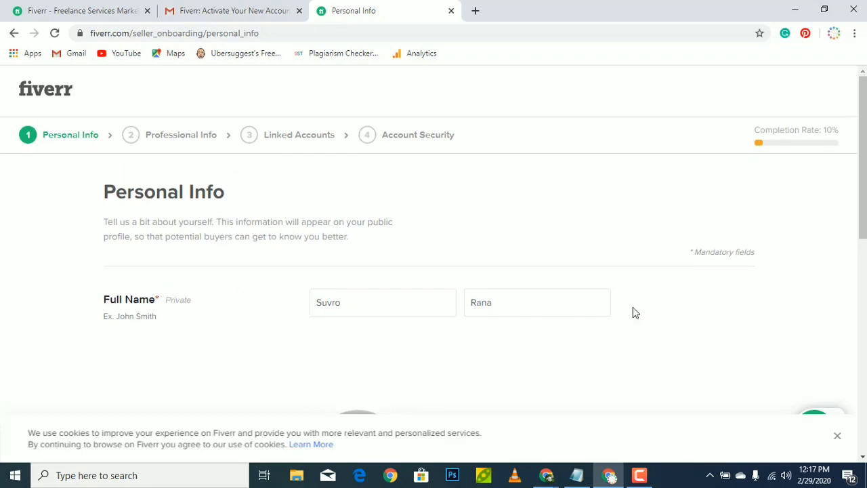
scroll(681, 322, down, 2)
scroll(361, 339, down, 1)
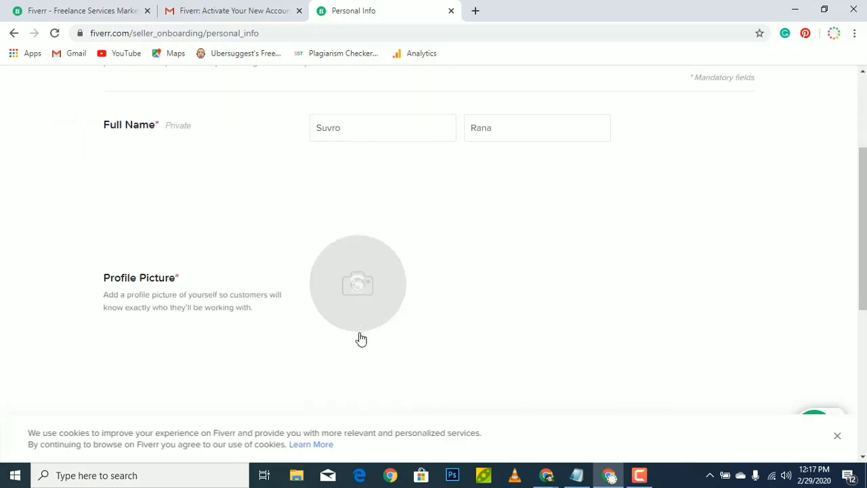
click(369, 290)
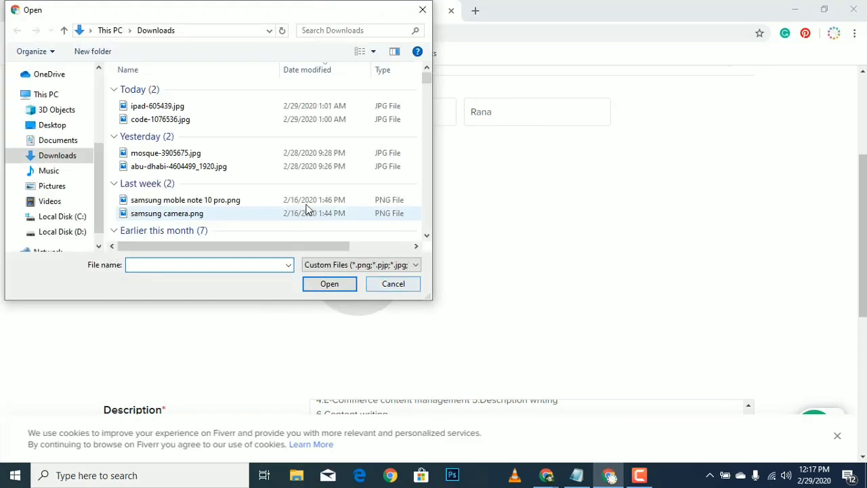
click(253, 106)
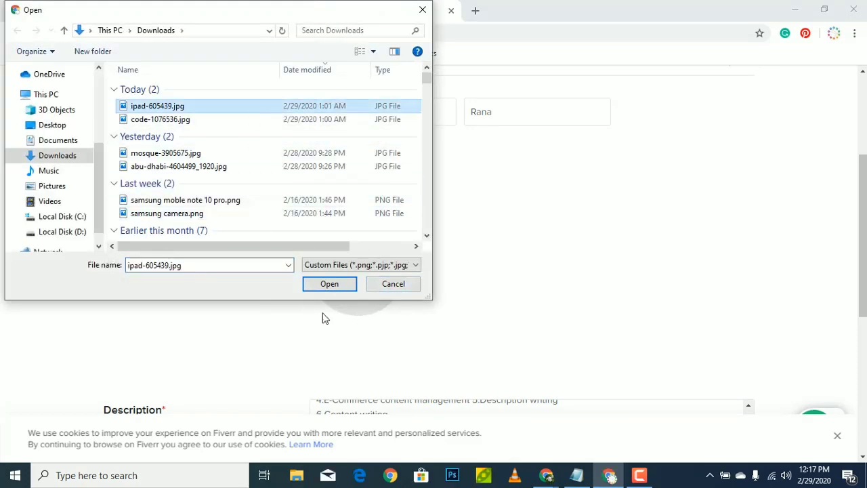
click(327, 285)
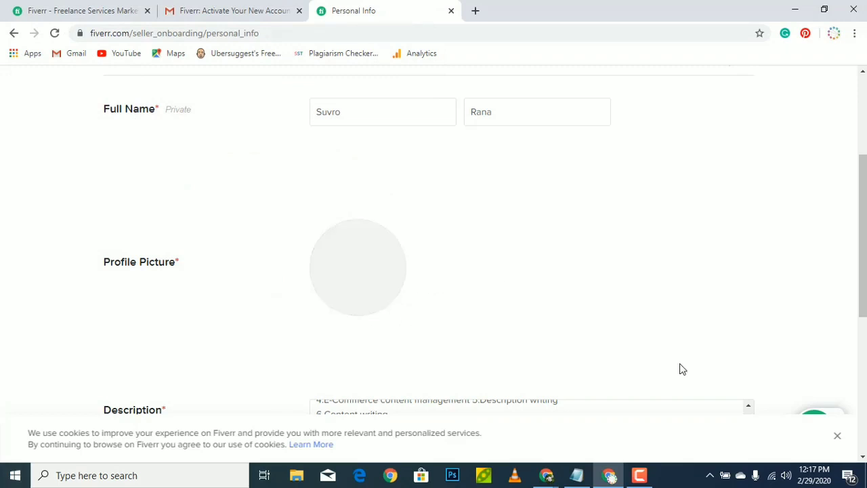
Step: Save Personal Info and continue to the Professional Info step at 30% completion
scroll(675, 309, down, 3)
scroll(669, 310, down, 2)
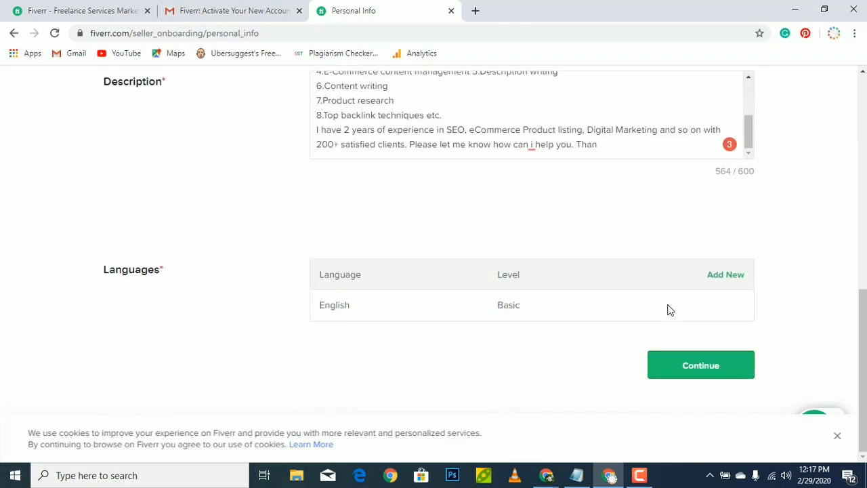
click(700, 369)
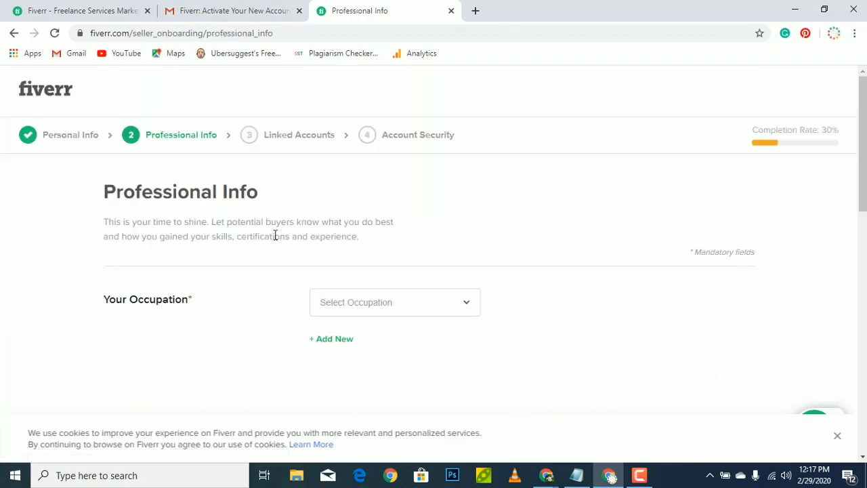
Step: Set occupation to Graphics & Design with Logo Design, T-Shirts & Merchandise, Flyer Design, Business Cards, Photoshop Editing
scroll(171, 254, down, 1)
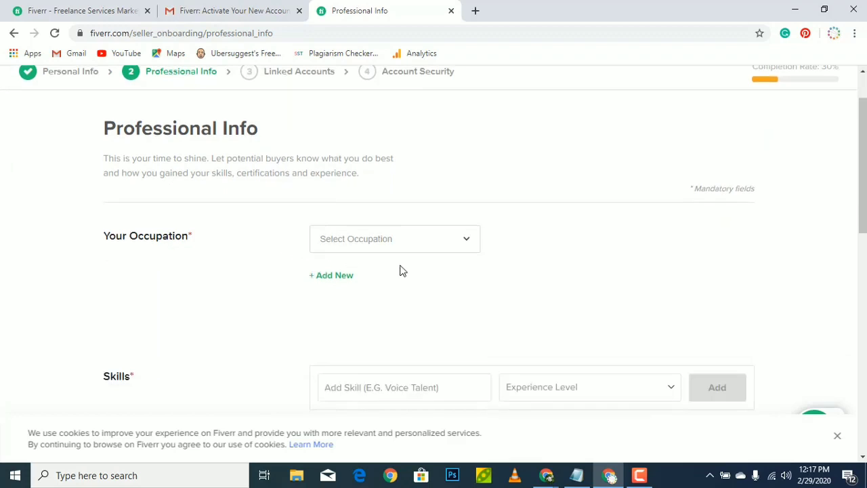
click(466, 250)
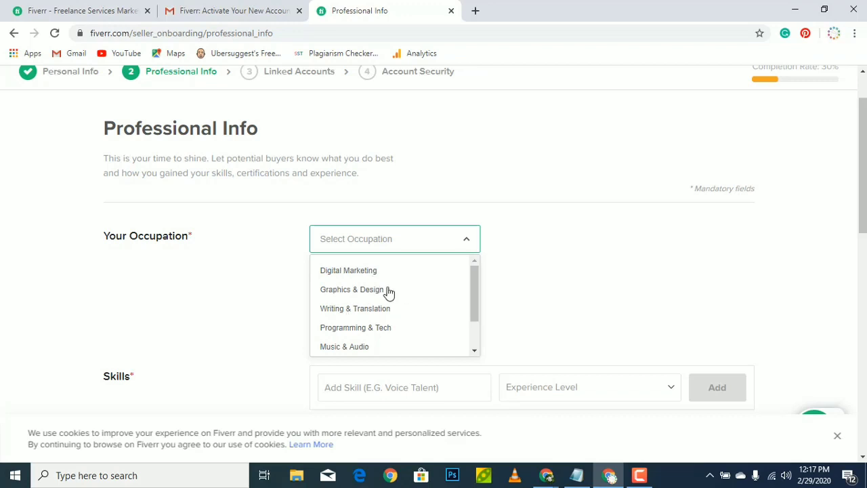
click(359, 291)
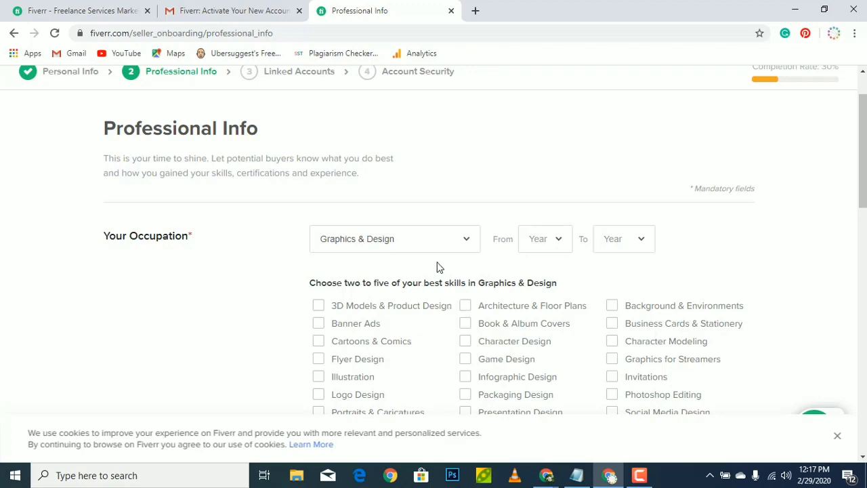
scroll(267, 246, down, 1)
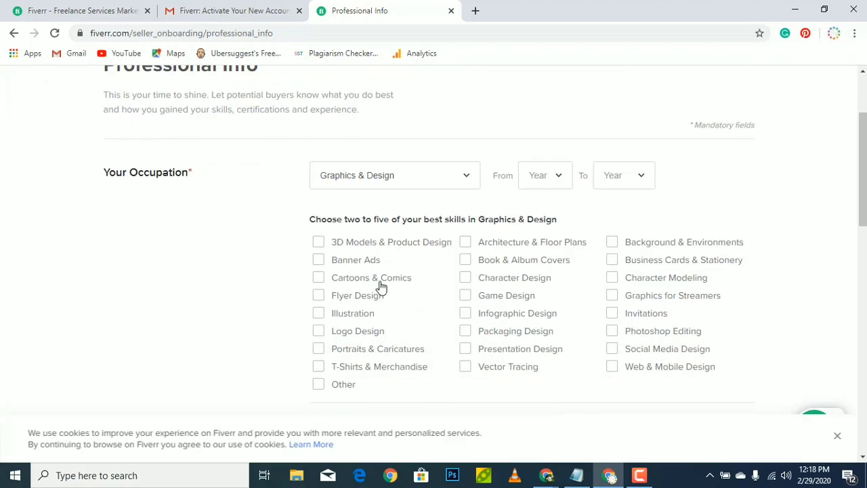
click(318, 330)
click(319, 366)
click(321, 299)
click(613, 261)
click(616, 333)
Step: Set the occupation period from 2015 to 2020
click(561, 179)
scroll(548, 264, down, 1)
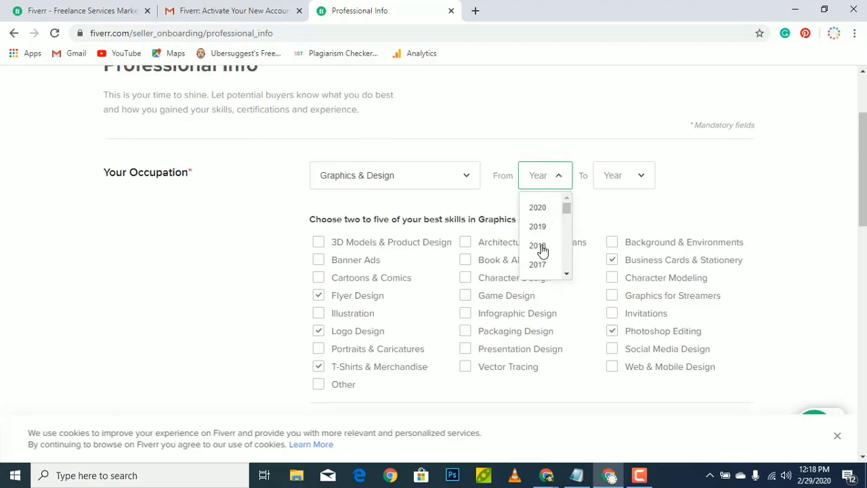
click(540, 248)
click(623, 175)
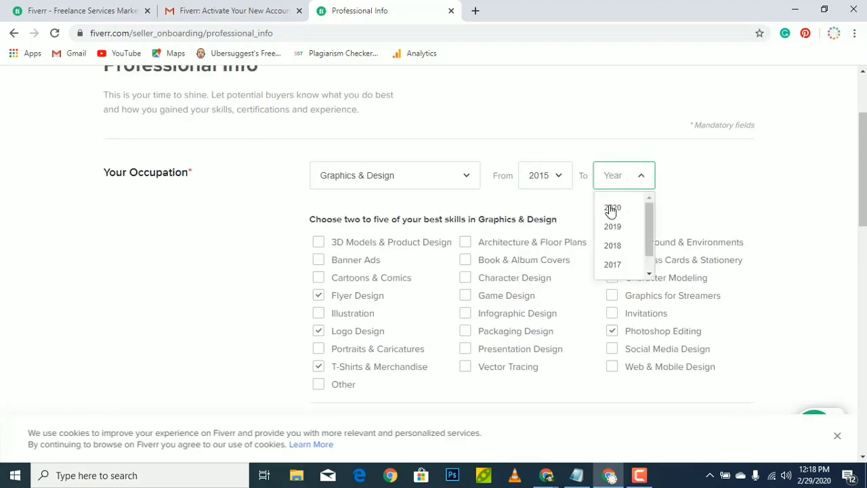
click(611, 207)
scroll(443, 292, down, 5)
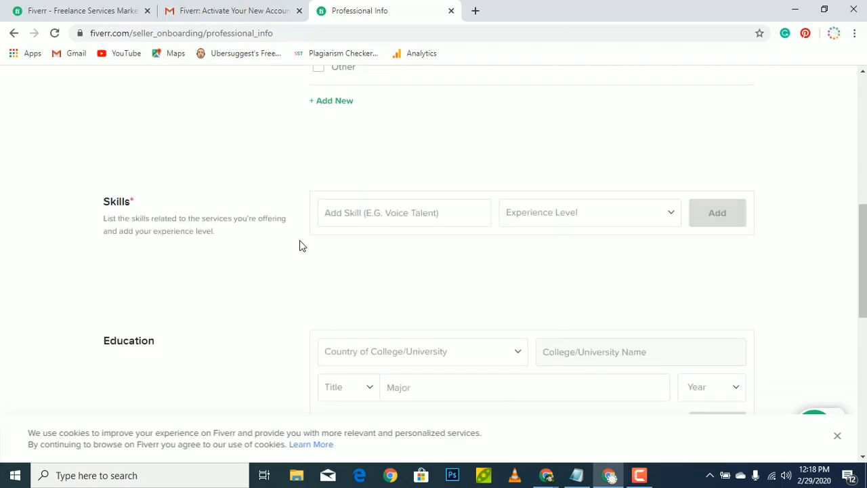
scroll(305, 224, up, 2)
scroll(291, 247, down, 1)
scroll(285, 253, down, 1)
Step: Add the Logodesign skill at Expert level
click(465, 225)
text(Lo)
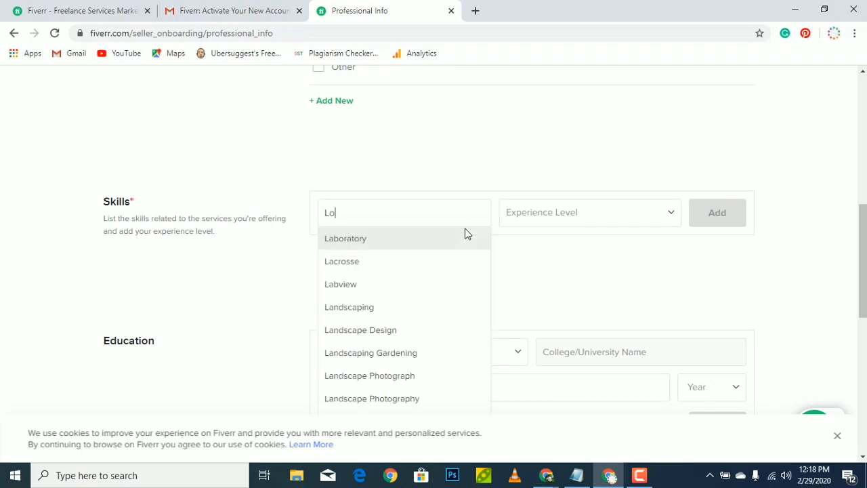
text(g)
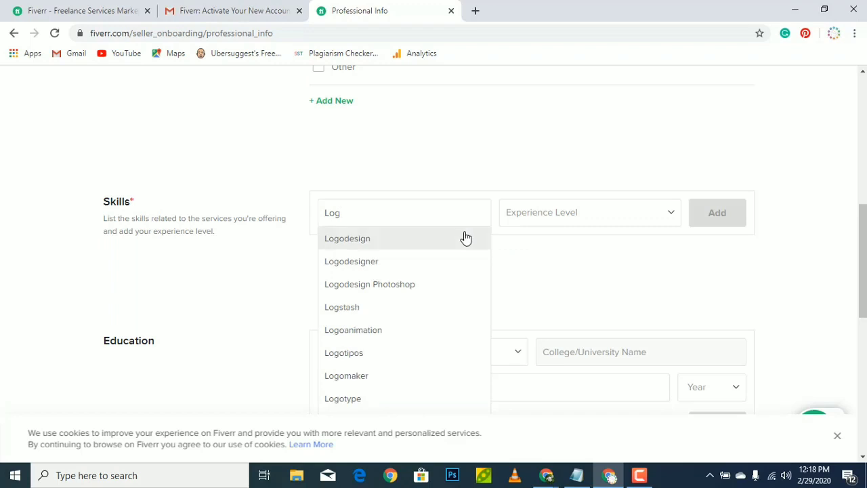
text(o)
click(421, 239)
click(656, 217)
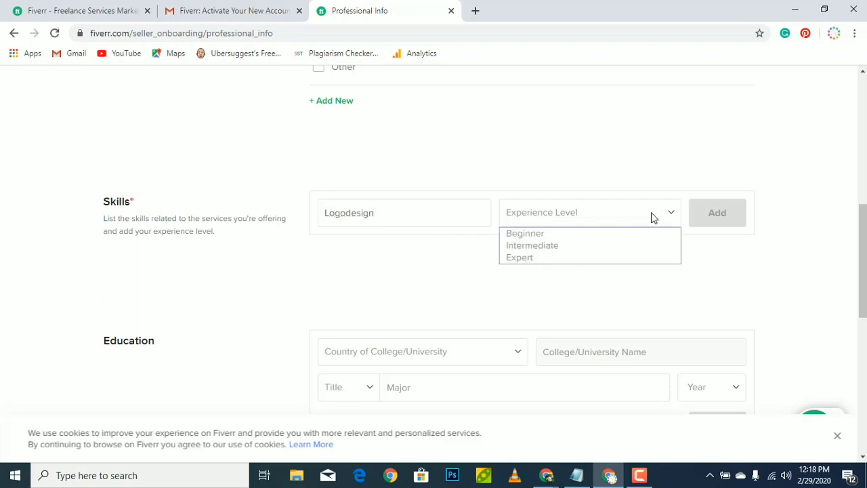
click(572, 264)
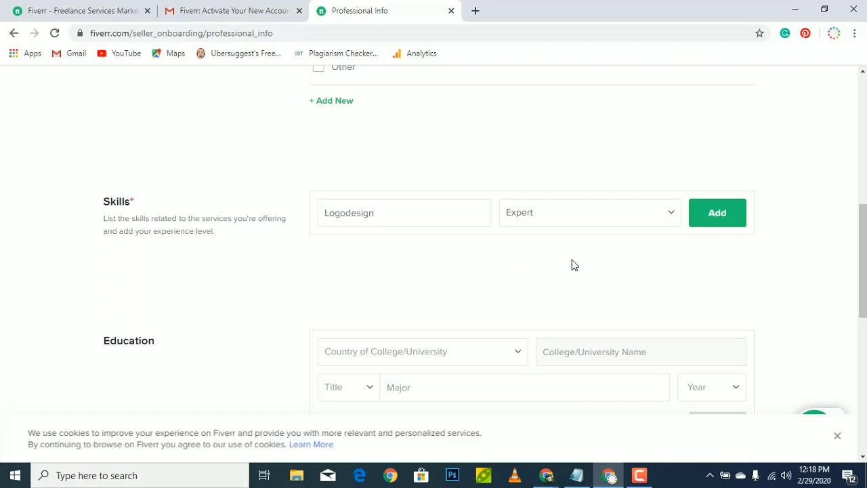
click(704, 223)
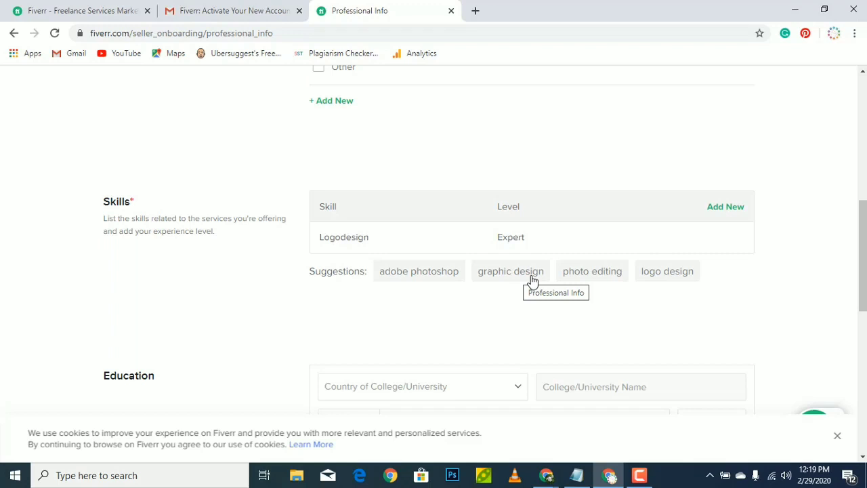
Step: Add Logo Design and Graphic Design at Expert, removing the duplicate Logodesign skill
click(657, 278)
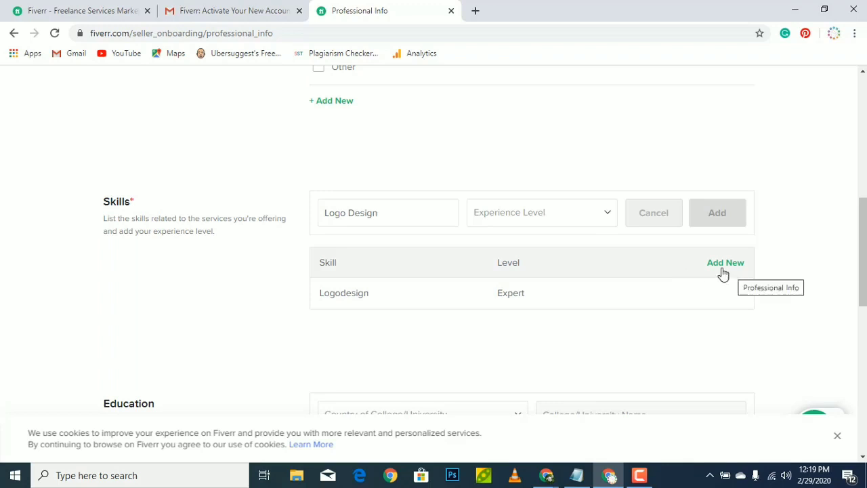
click(607, 212)
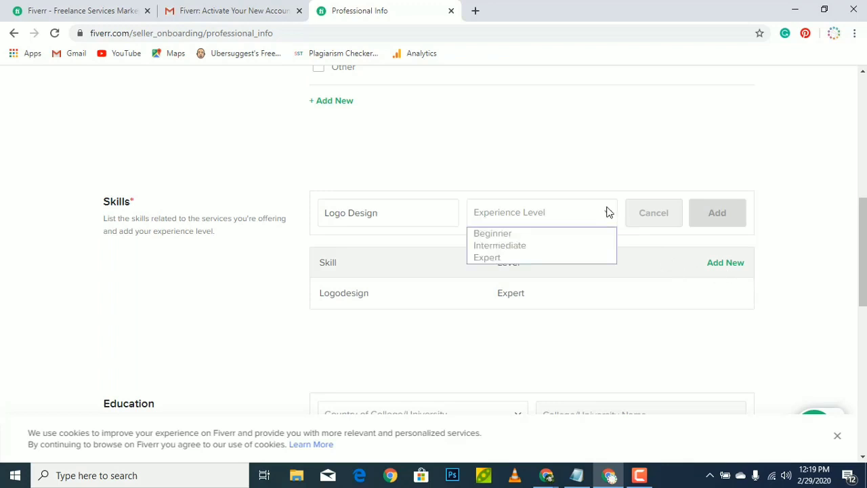
click(557, 258)
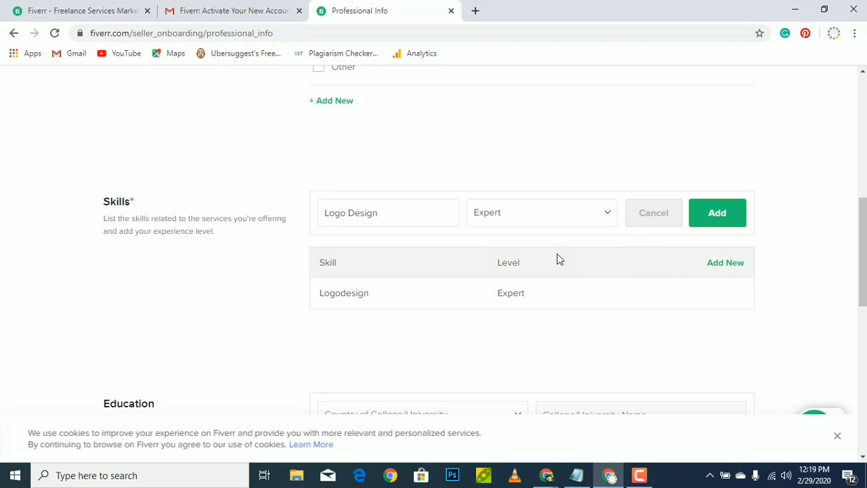
click(722, 216)
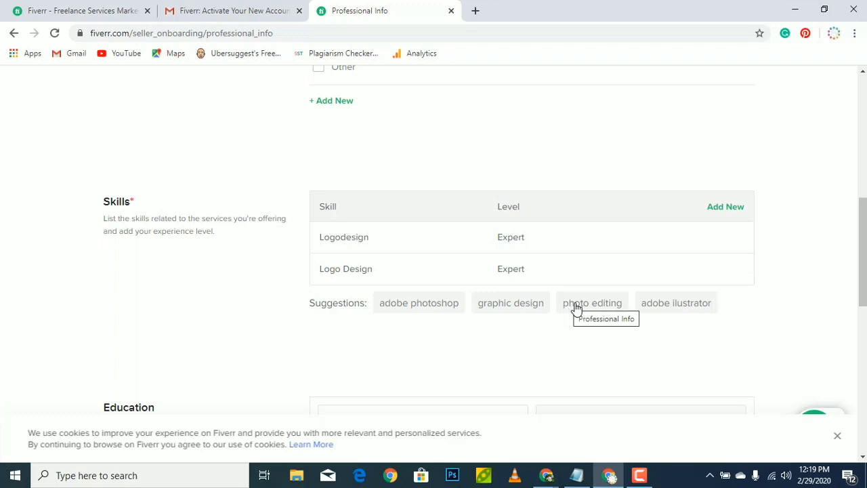
click(533, 304)
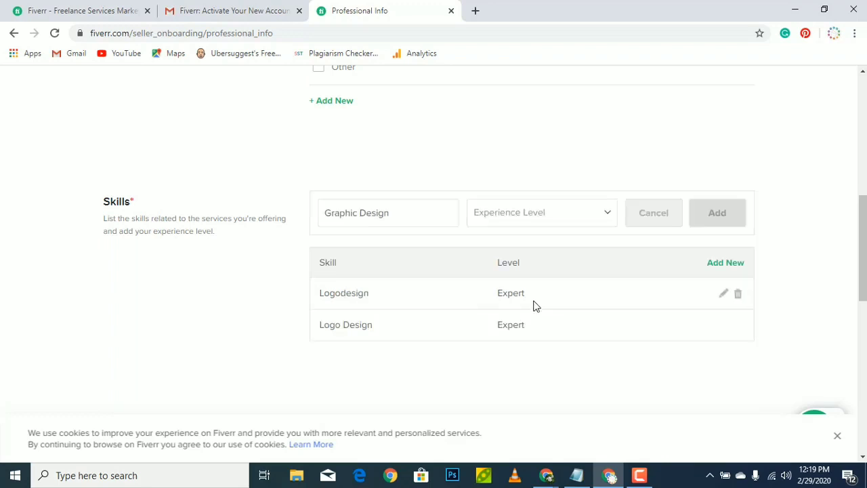
click(591, 213)
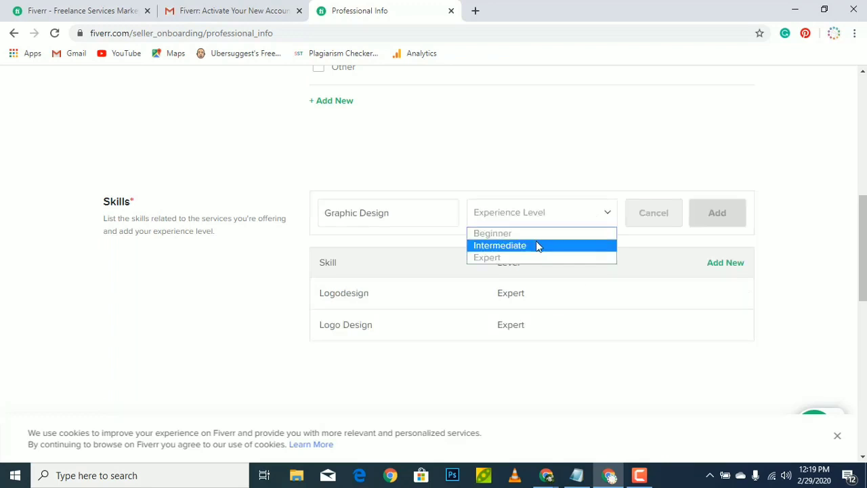
click(531, 258)
click(708, 216)
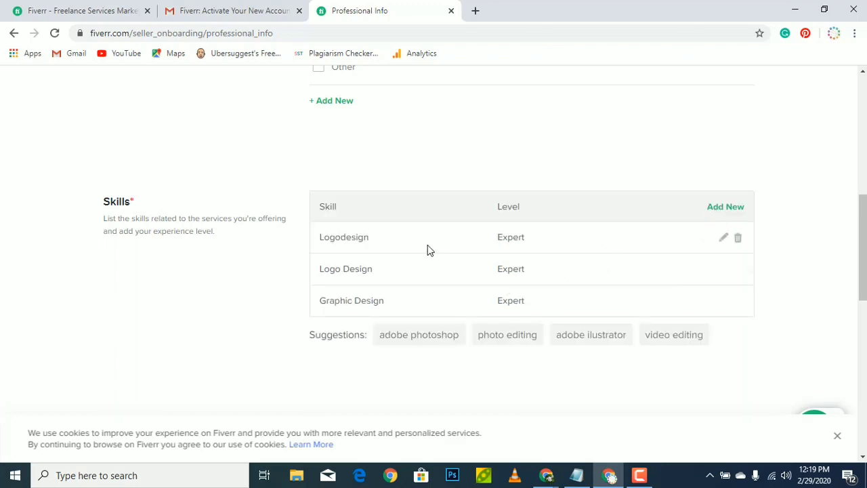
click(737, 239)
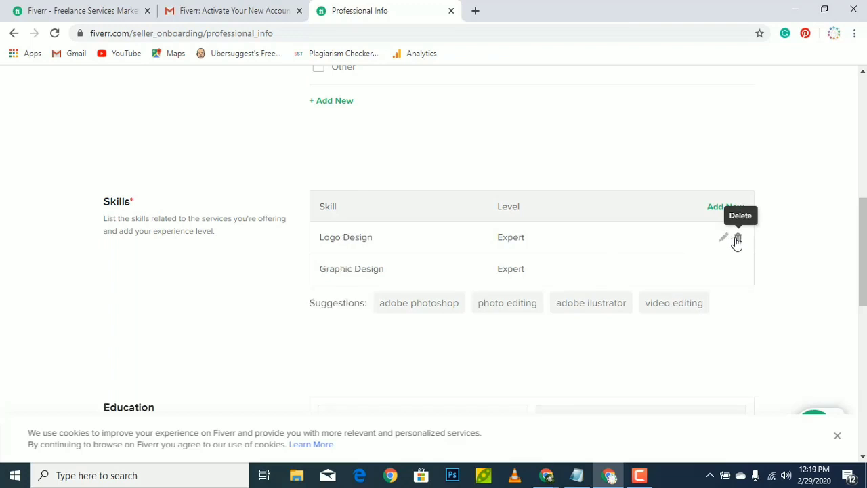
Step: Add Photo Editing as an Expert-level skill
click(520, 304)
click(589, 216)
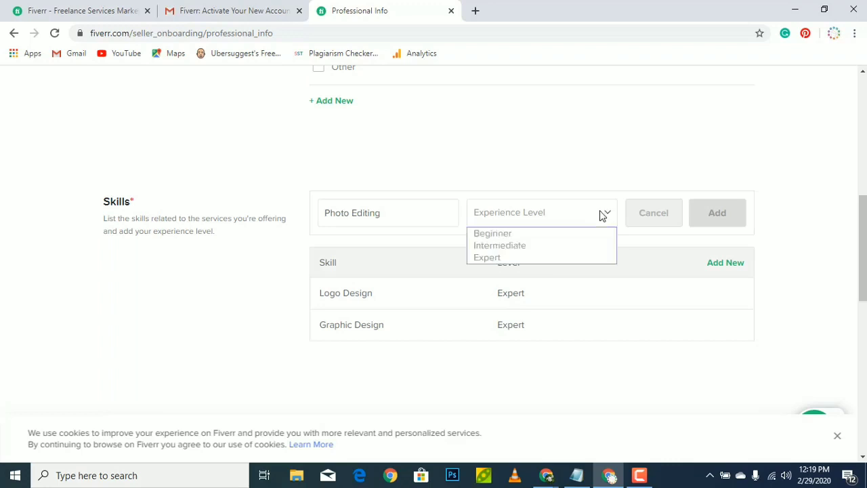
click(549, 256)
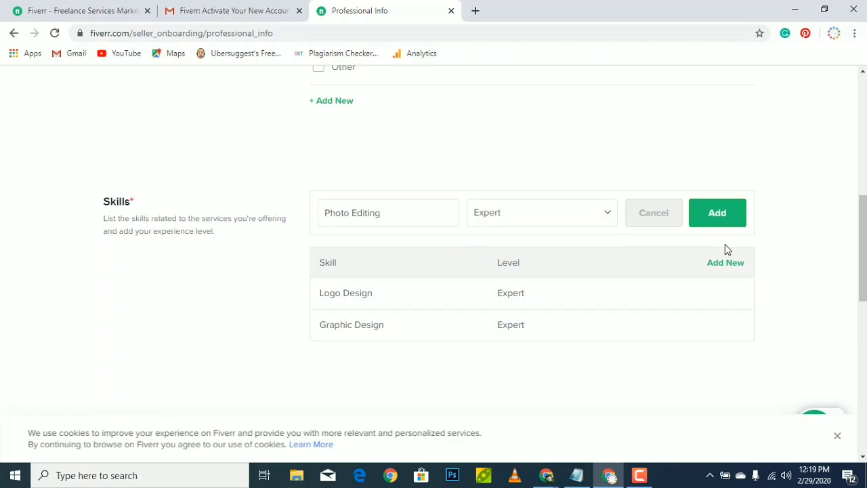
click(717, 213)
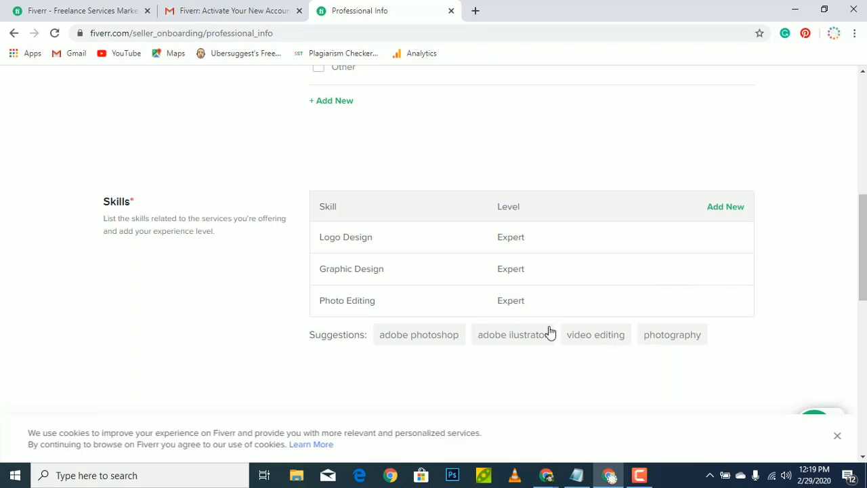
scroll(474, 315, down, 2)
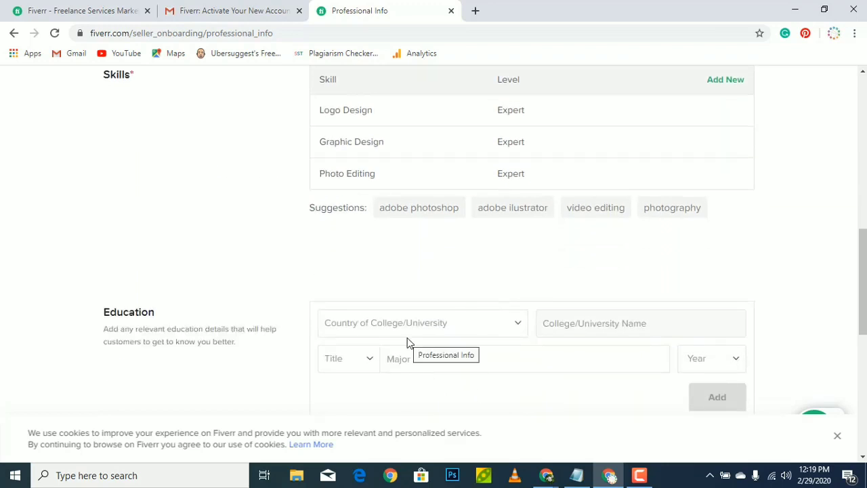
Step: Set the college country to Bangladesh and the school to Dhaka
scroll(379, 335, down, 1)
click(518, 259)
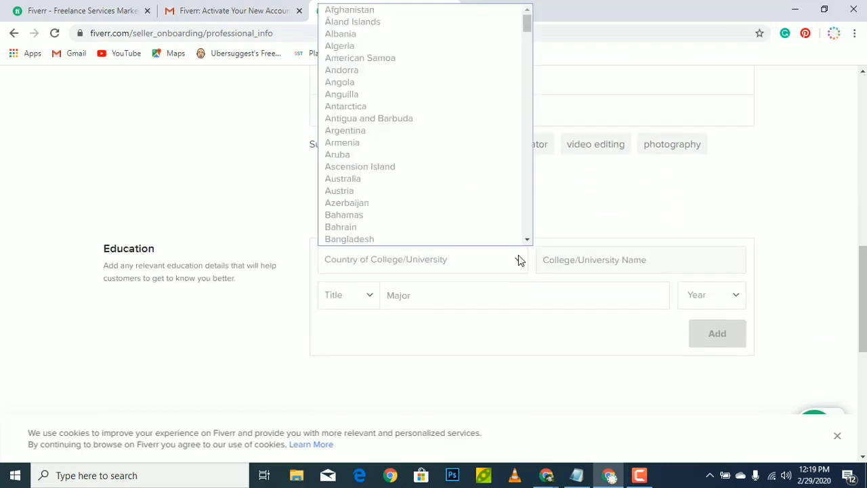
scroll(433, 196, down, 3)
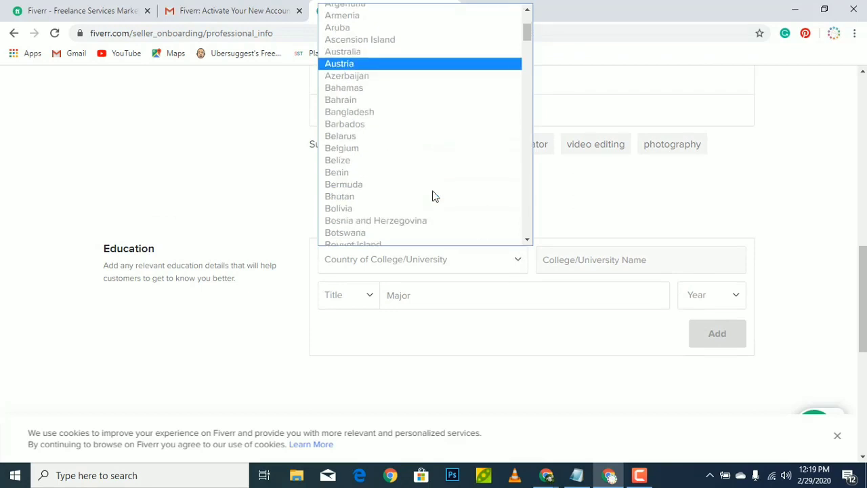
click(463, 122)
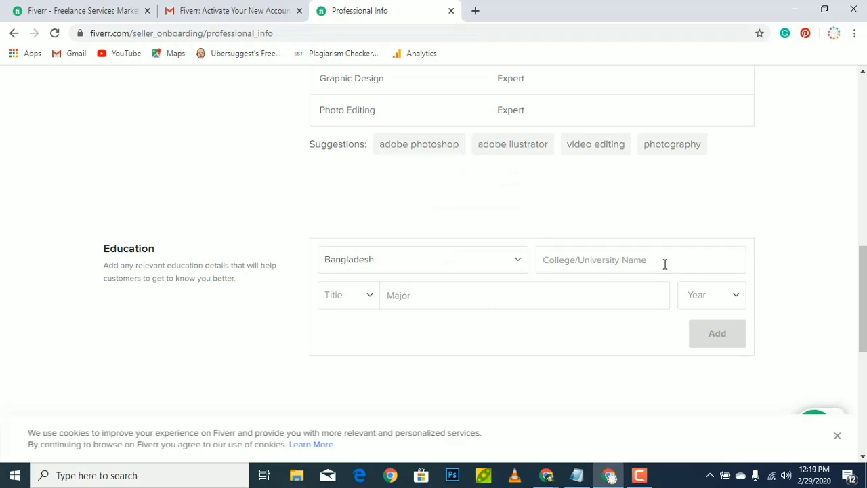
text(Tan)
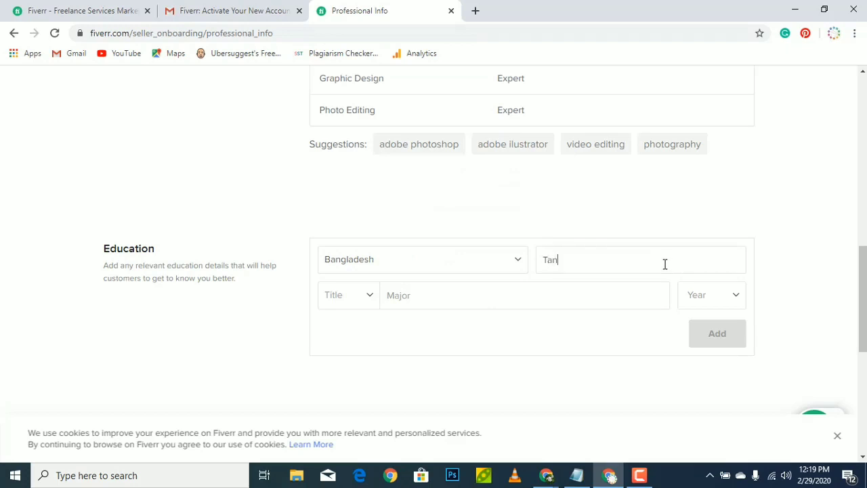
text(g)
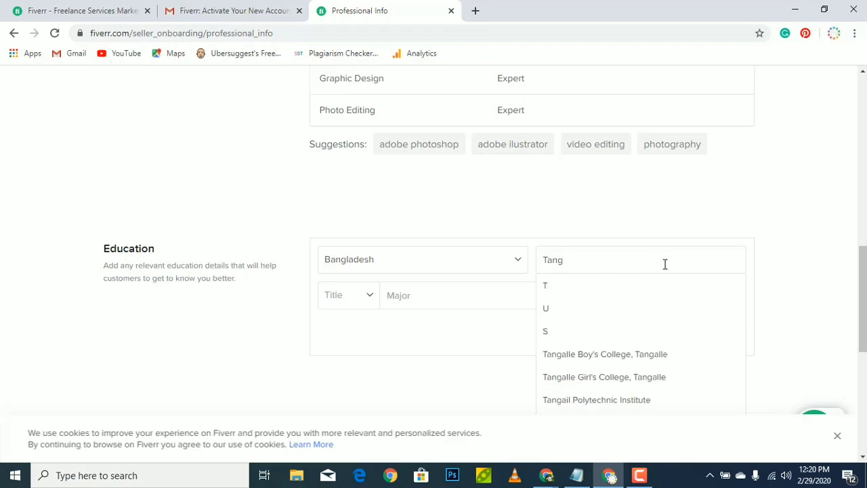
key(BackSpace)
key(BackSpace)
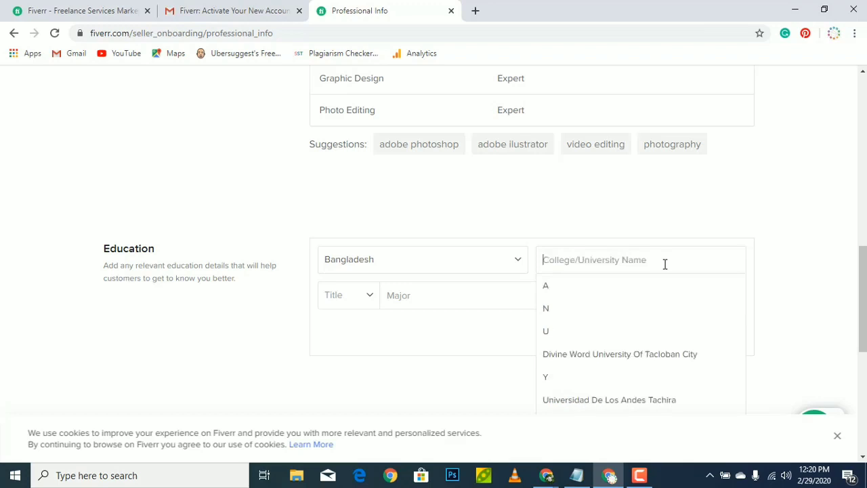
text(Syle)
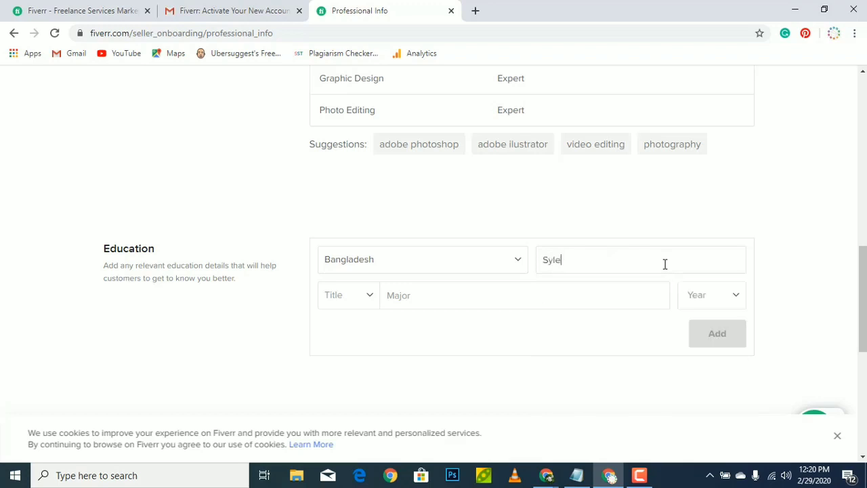
text(t)
key(BackSpace)
key(BackSpace)
key(BackSpace)
key(BackSpace)
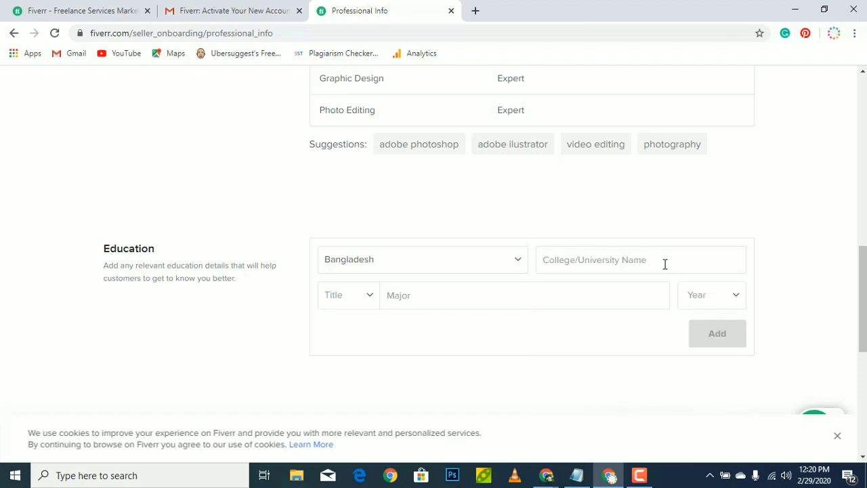
text(Dhaka)
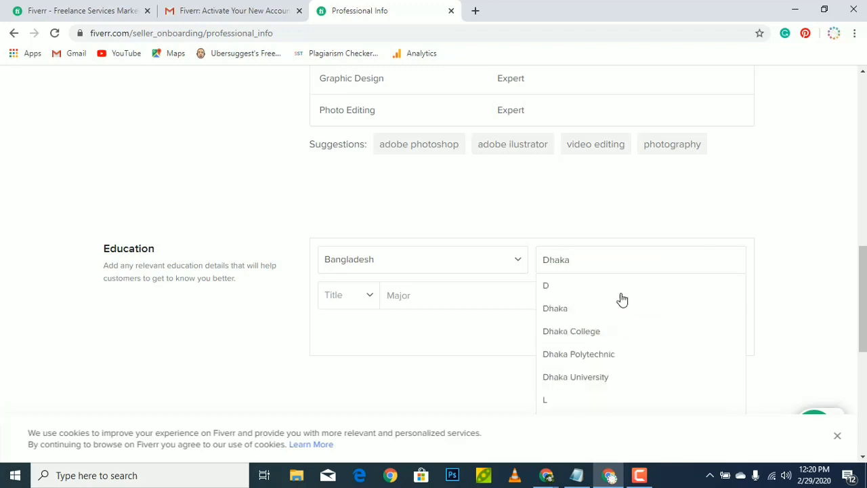
click(604, 354)
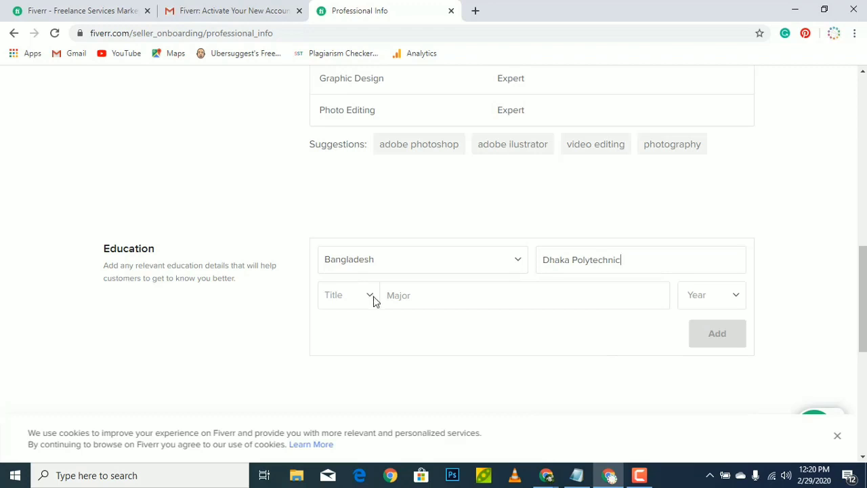
click(371, 296)
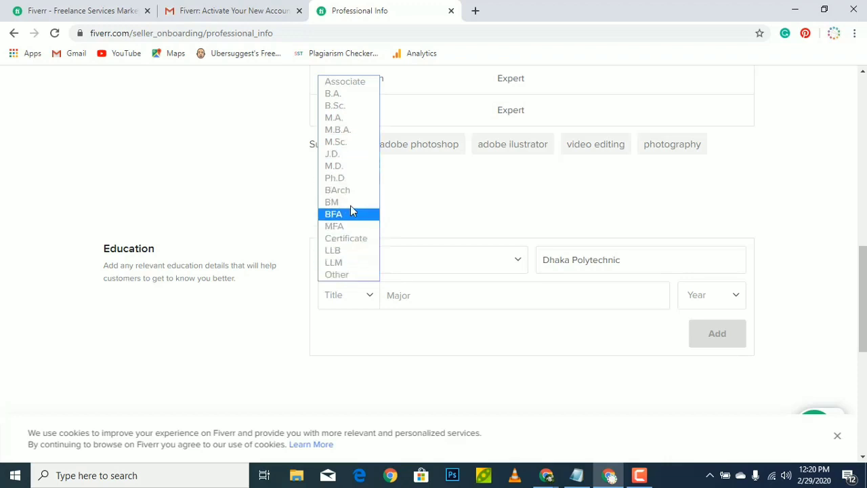
click(610, 273)
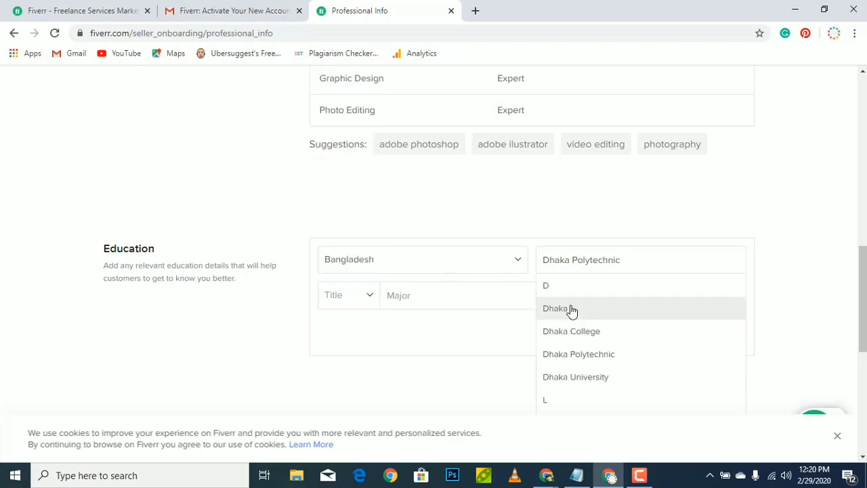
click(571, 309)
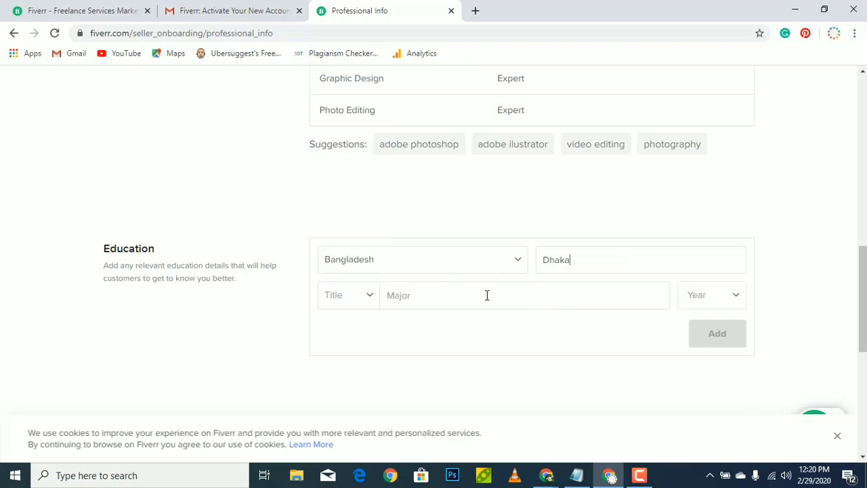
Step: Choose B.Sc. title, Cse major and graduation year 2016, then add the entry
click(371, 298)
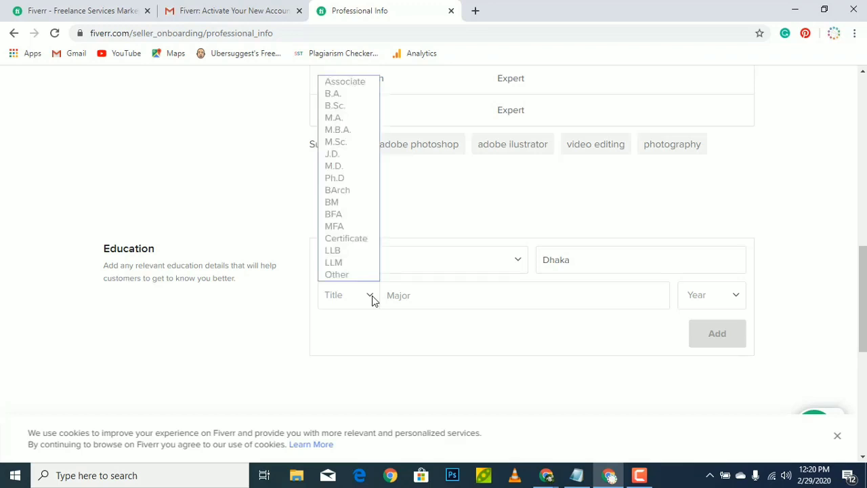
click(366, 107)
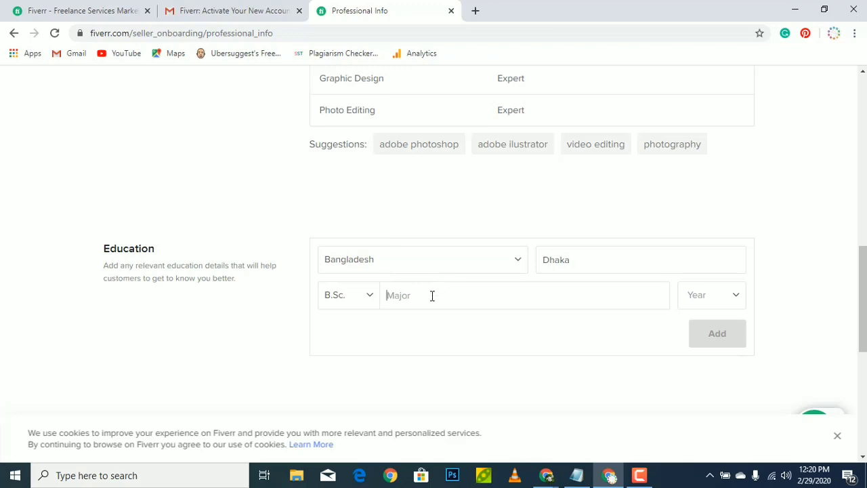
text(Cse)
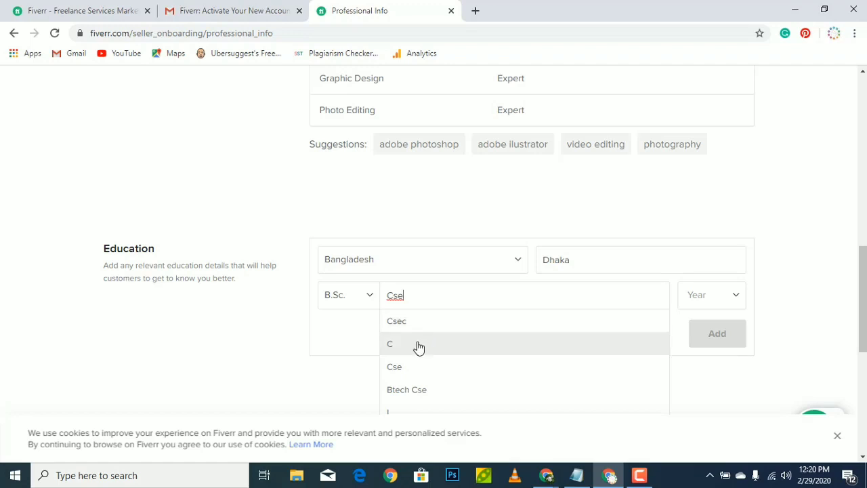
click(404, 370)
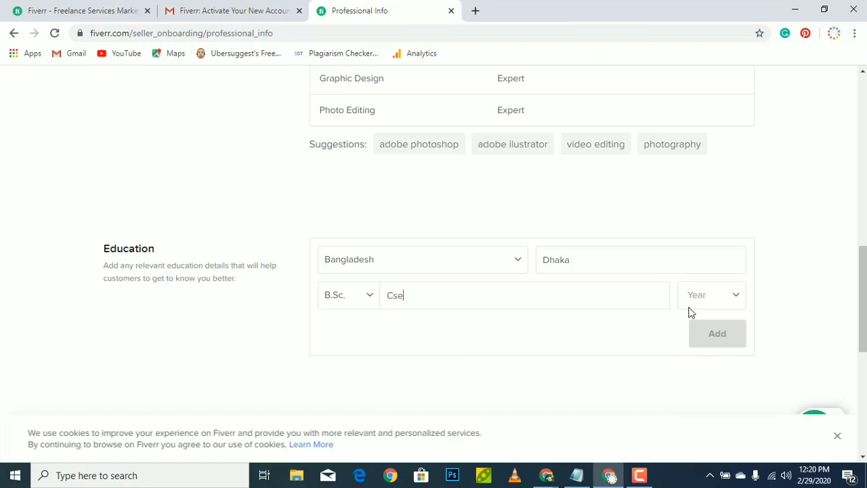
click(733, 295)
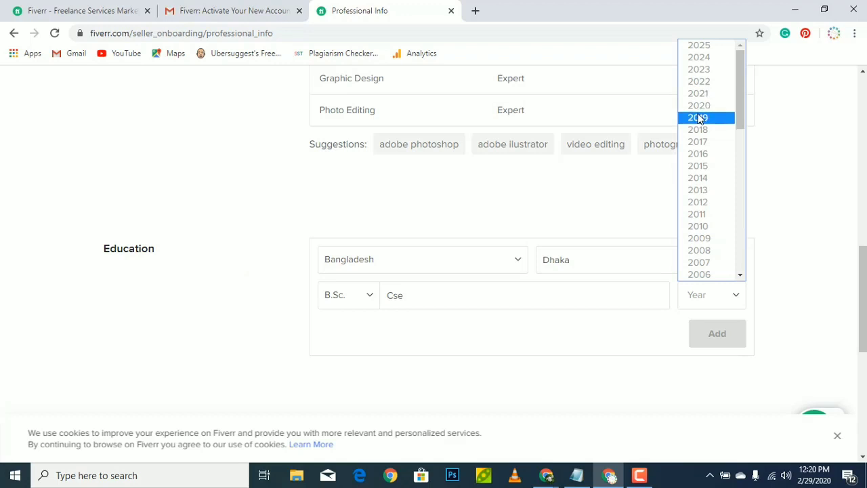
click(697, 154)
scroll(586, 293, down, 2)
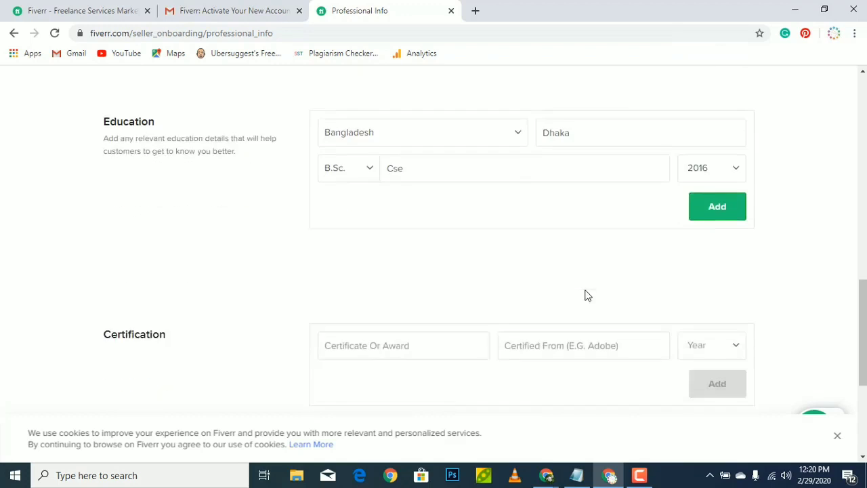
click(718, 214)
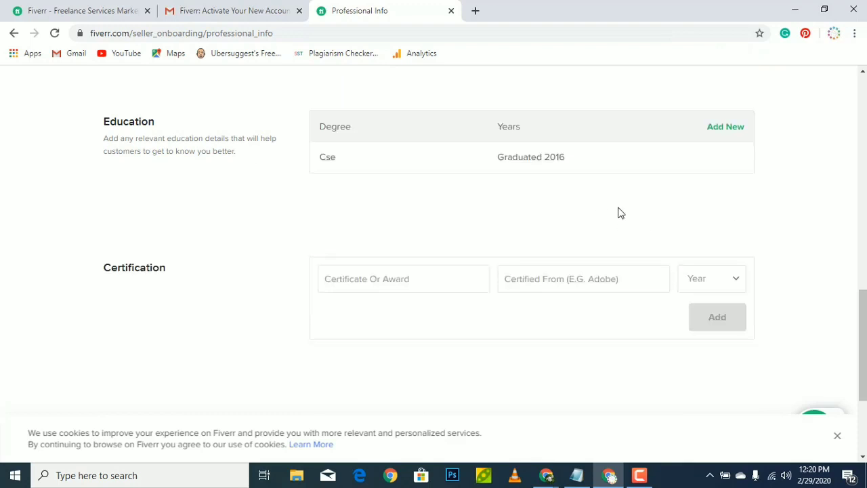
Step: Add the Graphic Design certificate from IT SCHOOL with year 2012
scroll(459, 229, down, 1)
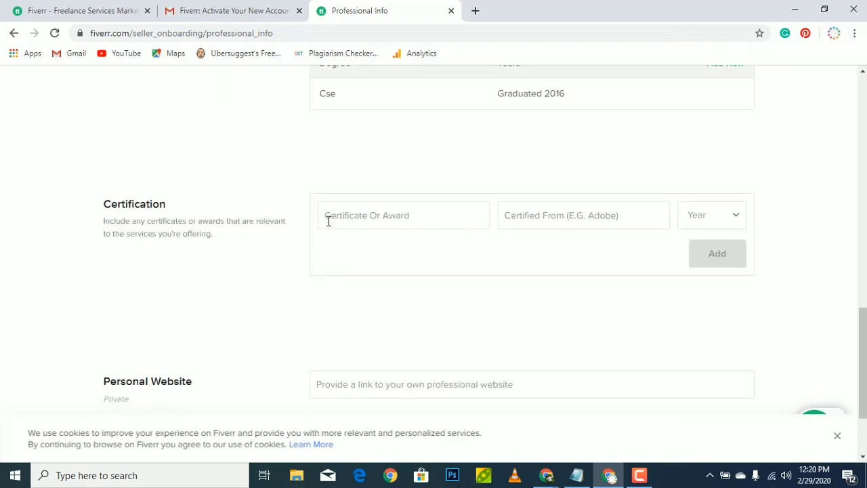
click(430, 217)
text(OOL)
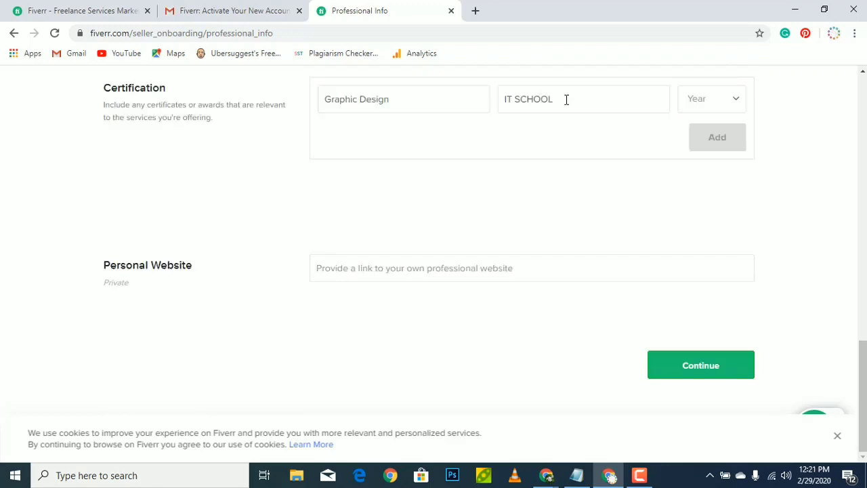
click(698, 103)
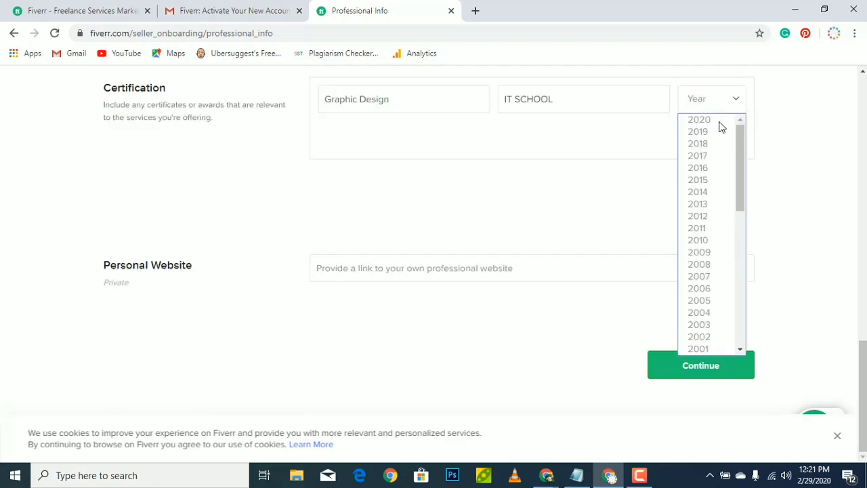
click(704, 216)
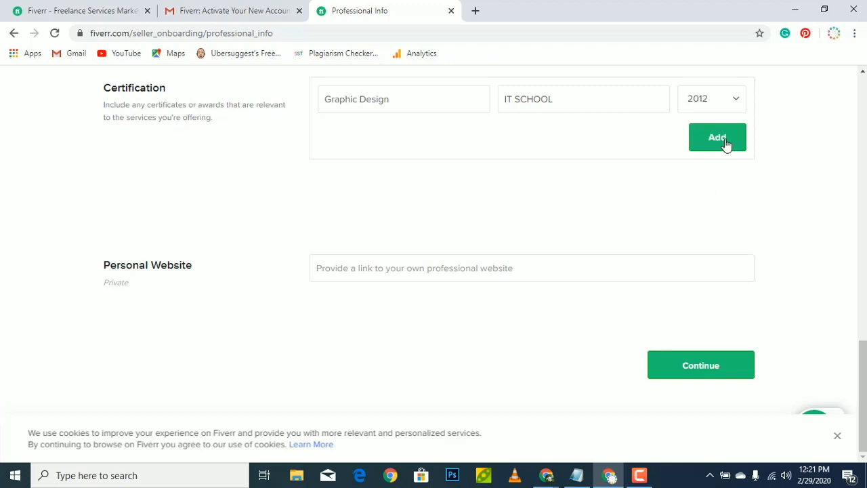
click(721, 139)
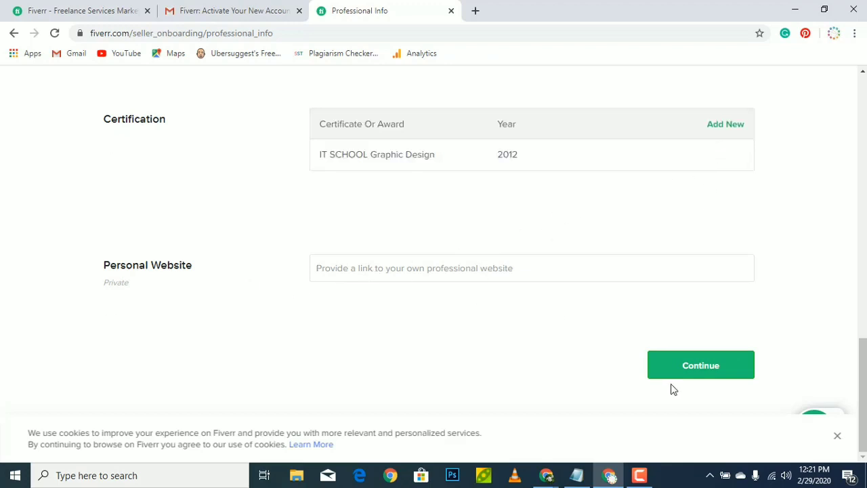
Step: Continue to Linked Accounts and link the Google account, granting Fiverr access
click(711, 364)
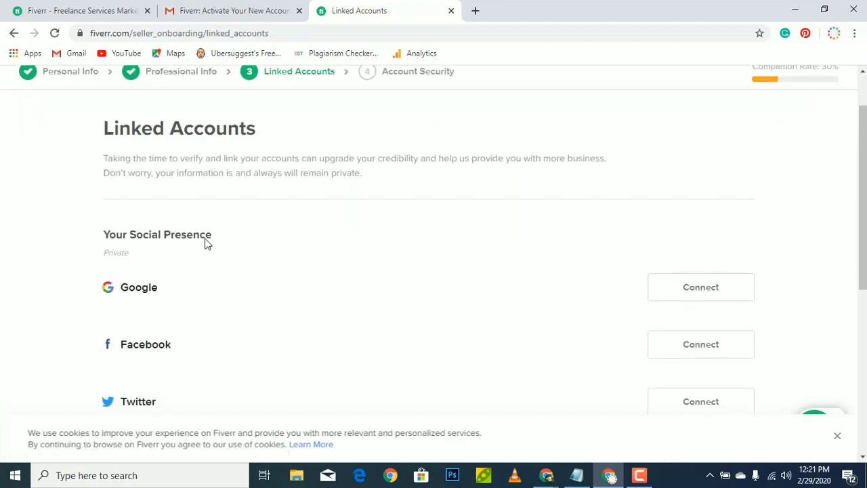
click(708, 290)
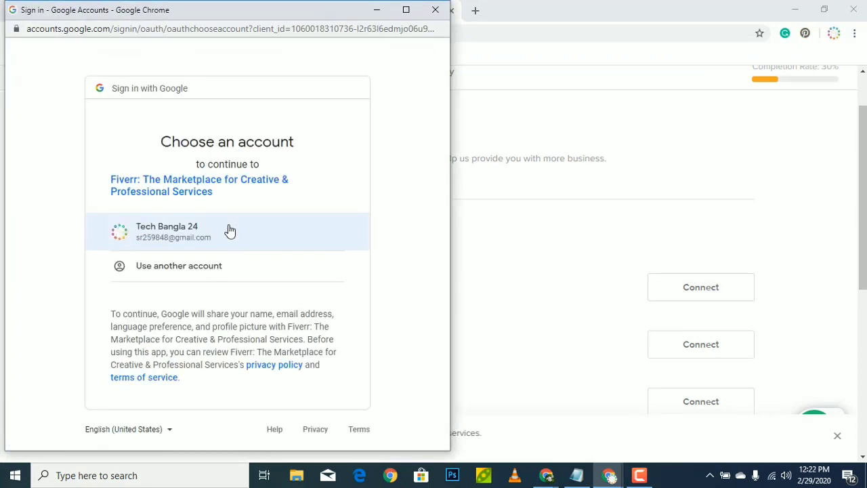
click(228, 230)
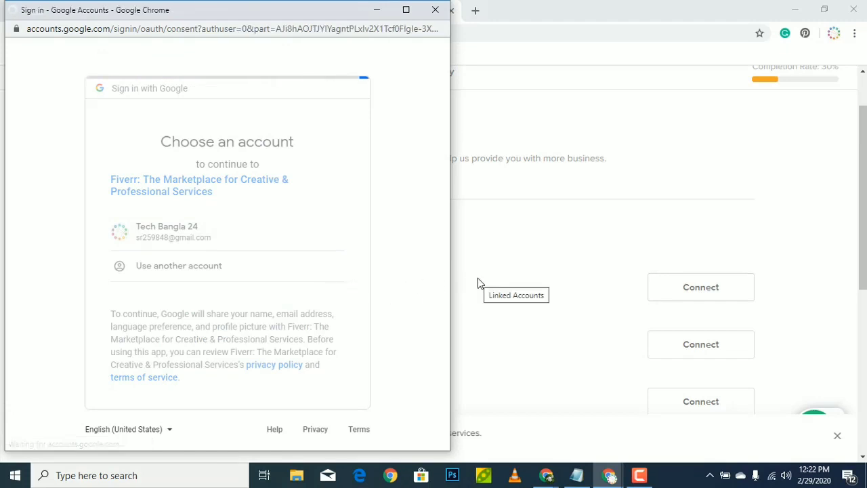
scroll(366, 288, down, 3)
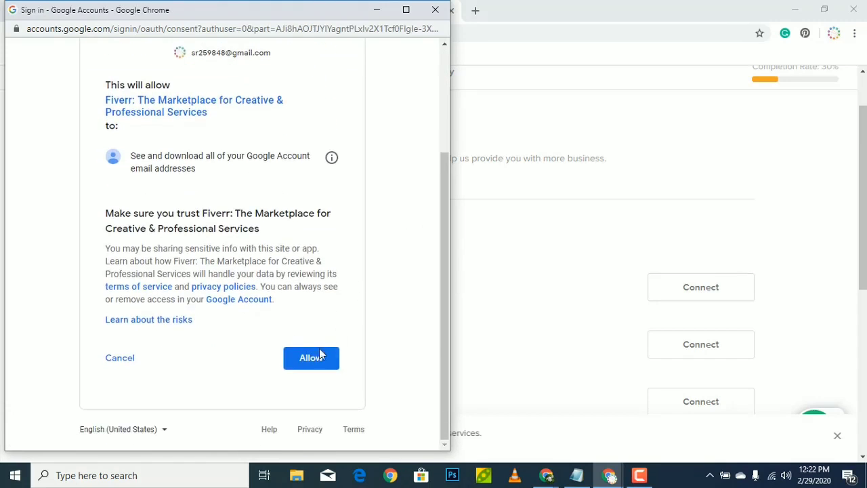
click(315, 360)
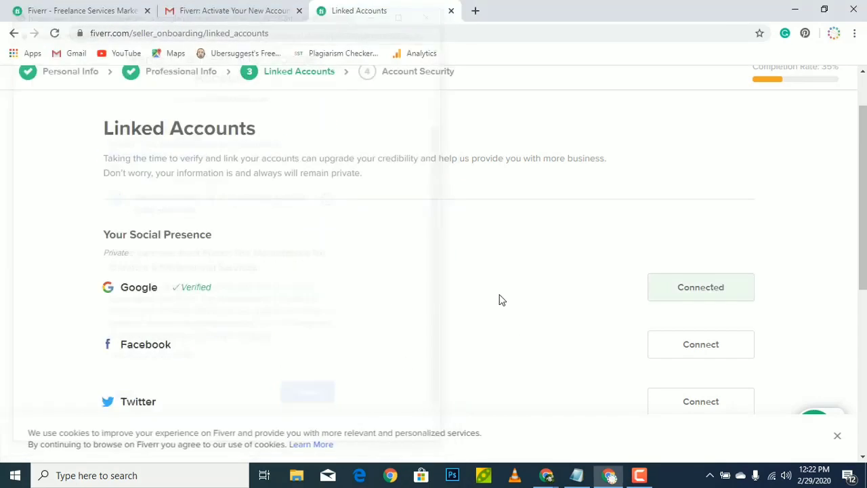
Step: Continue from Linked Accounts to the Account Security step
scroll(435, 296, down, 2)
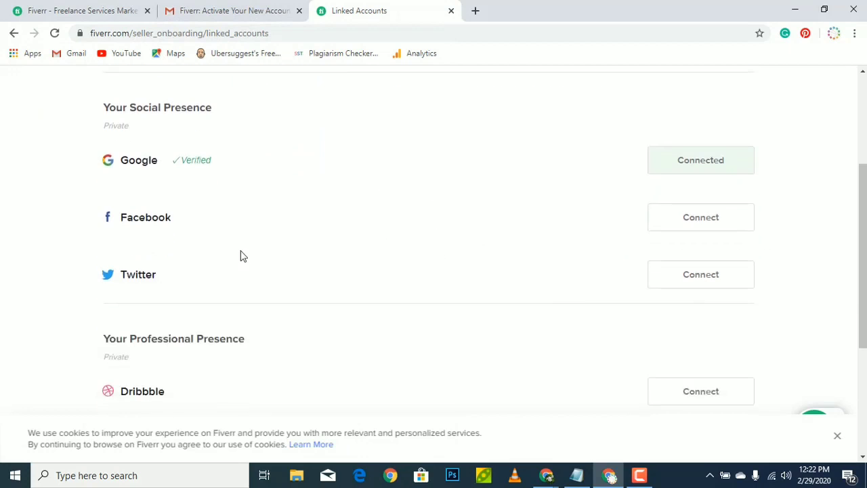
scroll(599, 327, down, 3)
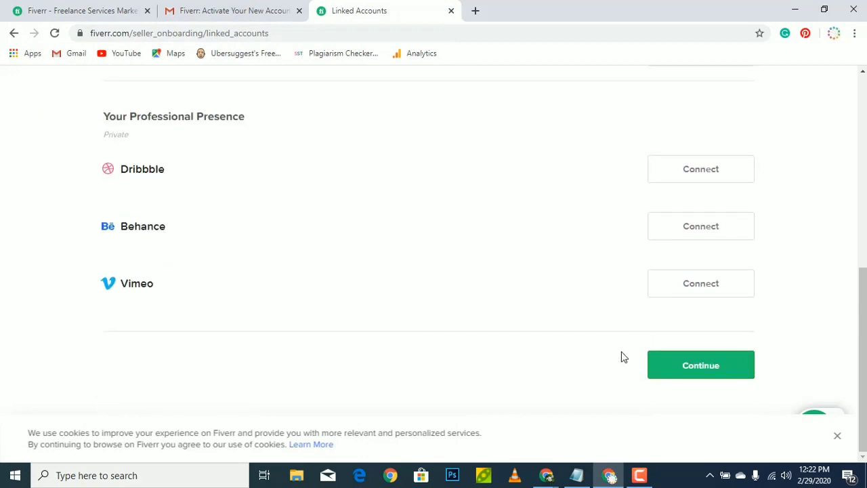
click(719, 365)
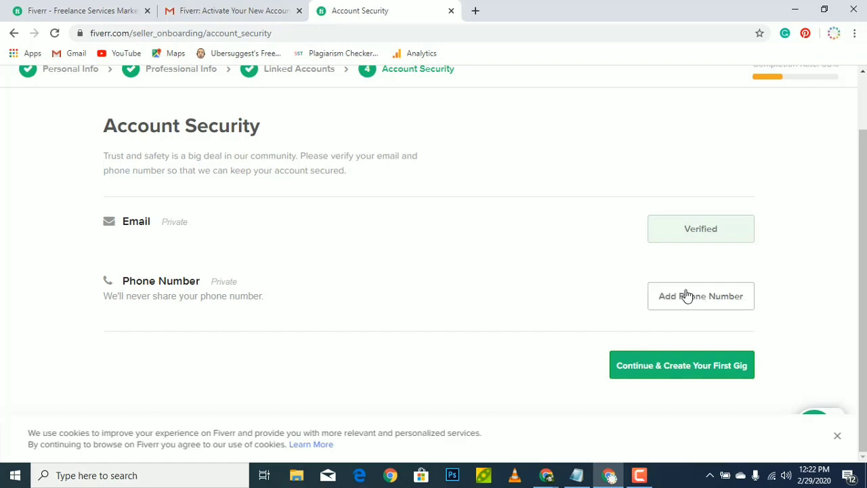
Step: Enter the account's Bangladesh phone number and request an SMS verification code
click(660, 372)
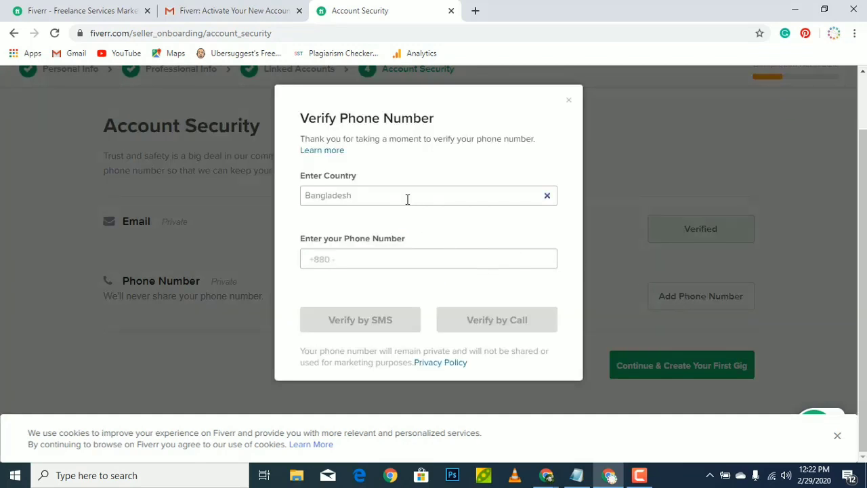
click(398, 267)
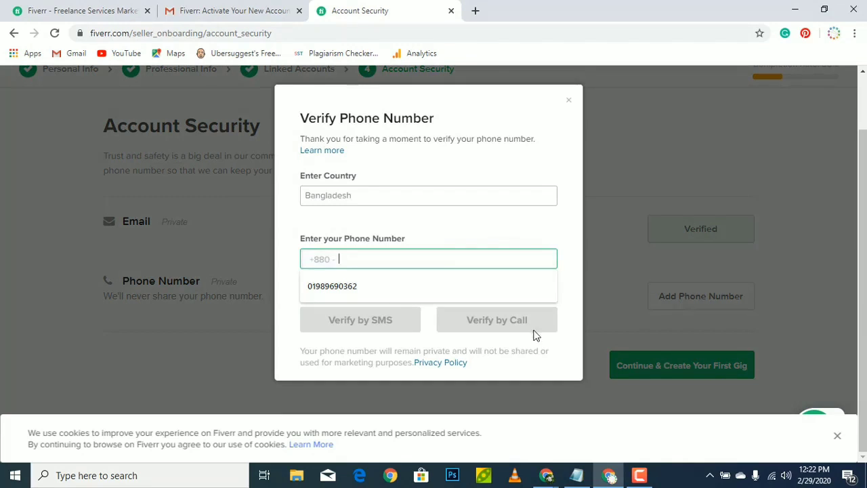
click(635, 478)
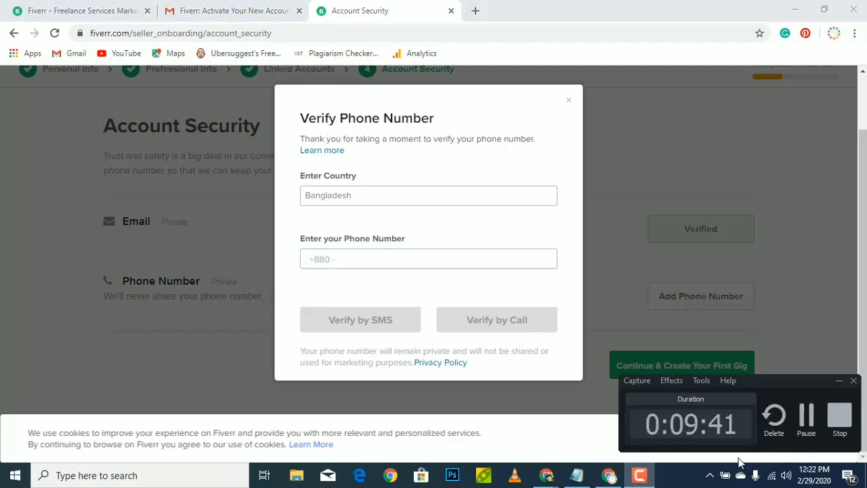
click(804, 423)
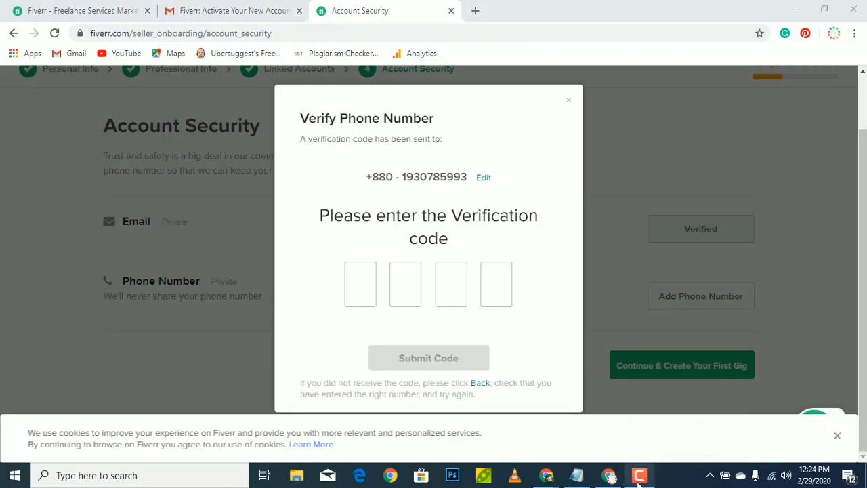
Step: Enter the received four-digit SMS code, submit it, and acknowledge Verification Complete
click(644, 478)
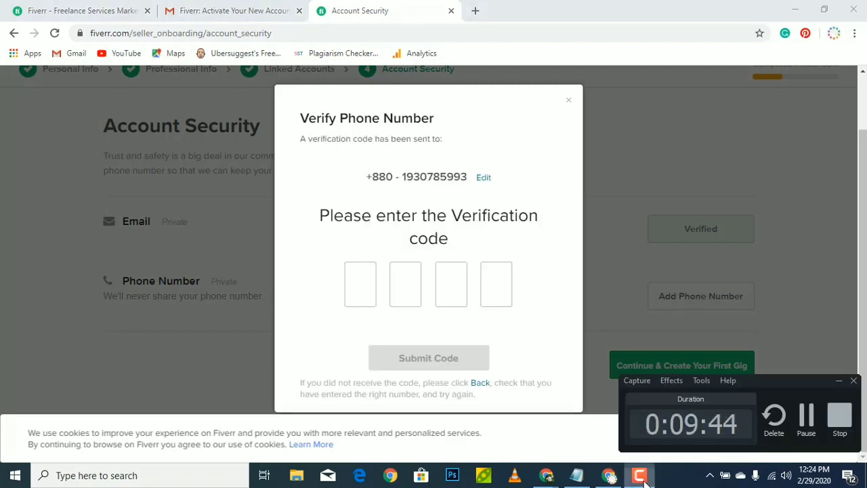
click(815, 432)
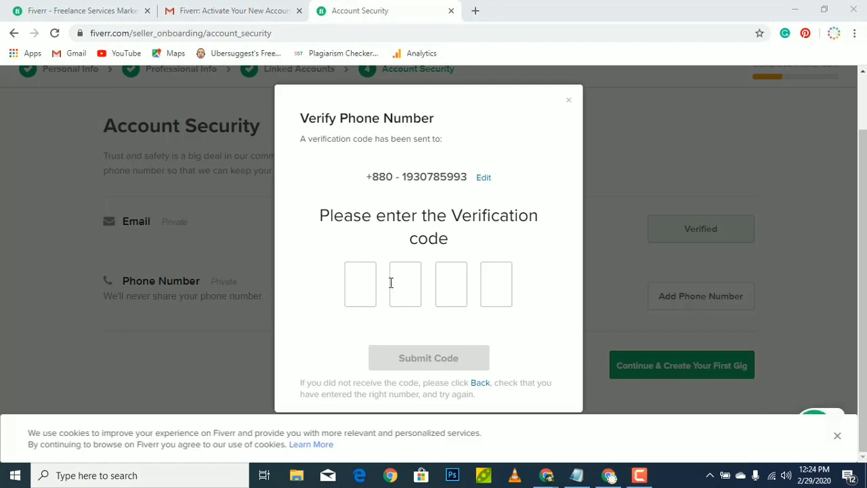
click(365, 287)
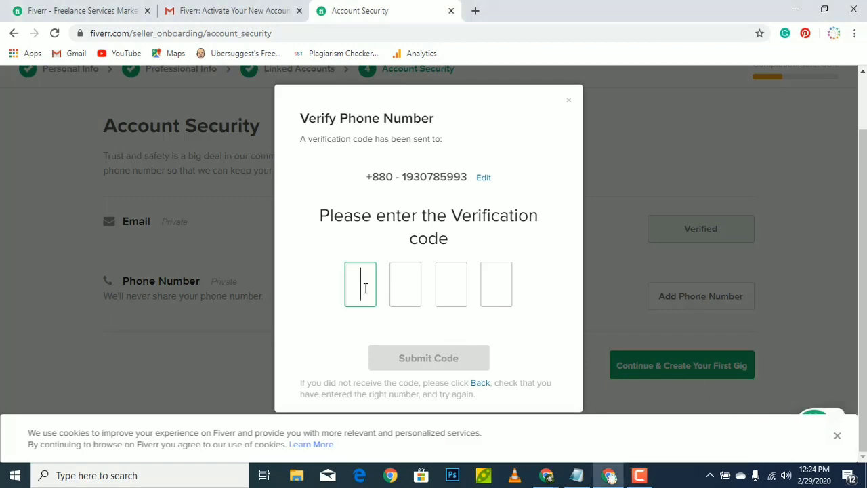
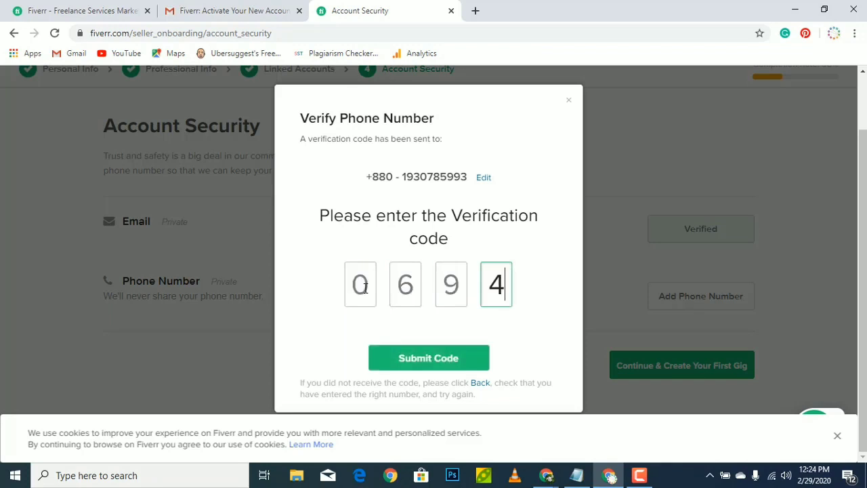
click(402, 361)
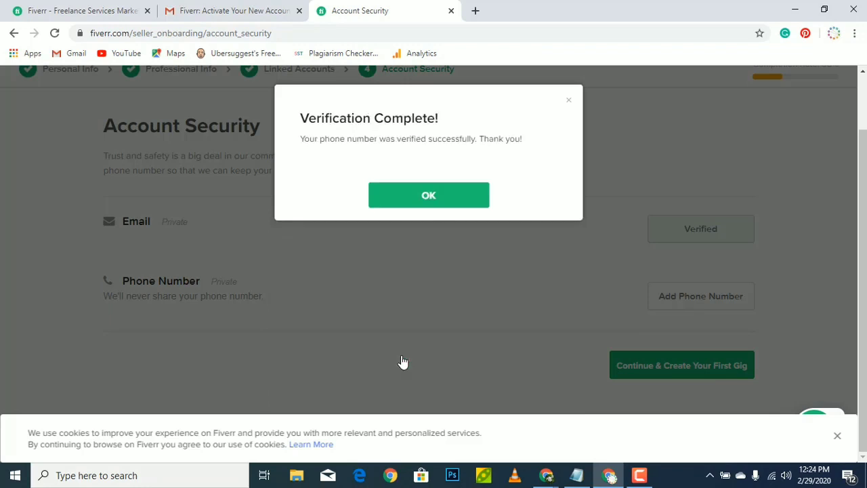
click(424, 197)
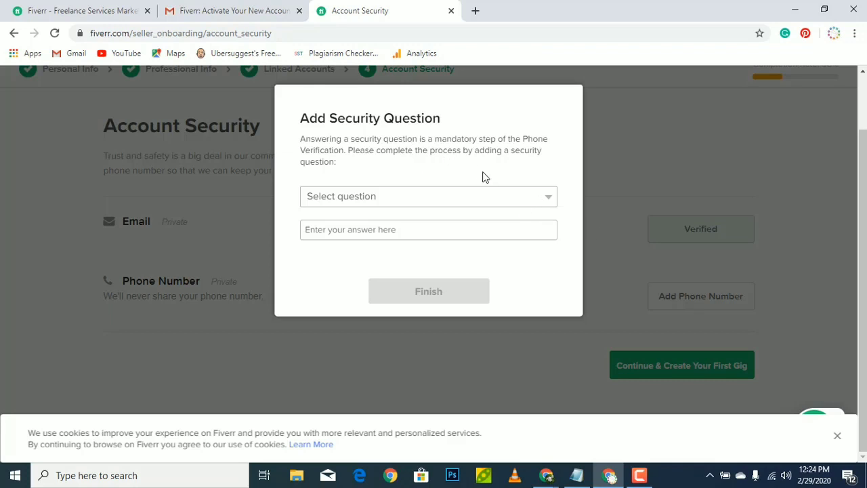
Step: Choose 'What was your childhood nickname?', enter the secret answer, and finish
click(485, 196)
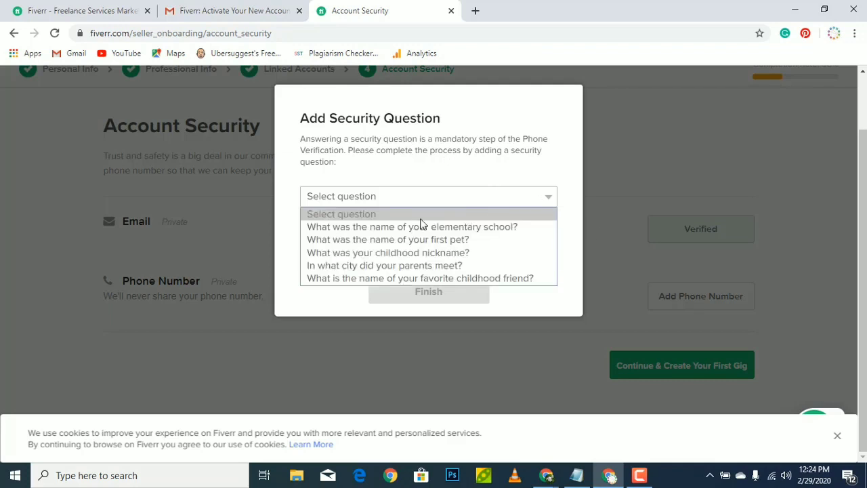
click(433, 252)
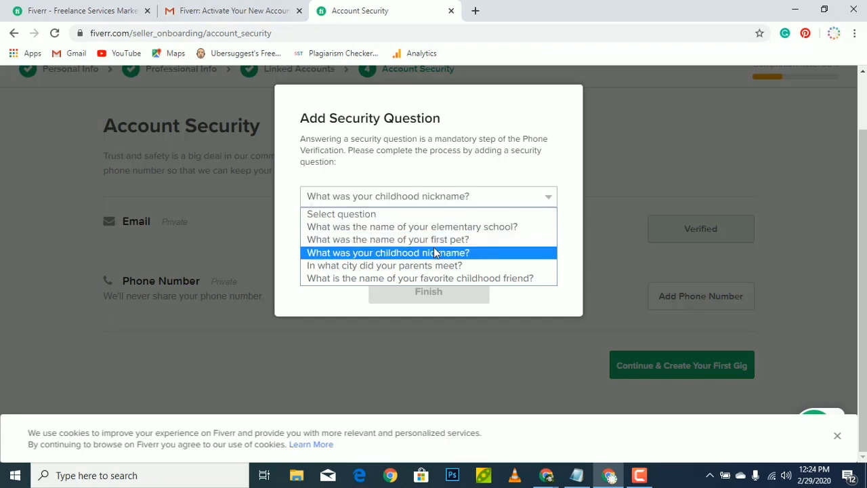
click(415, 232)
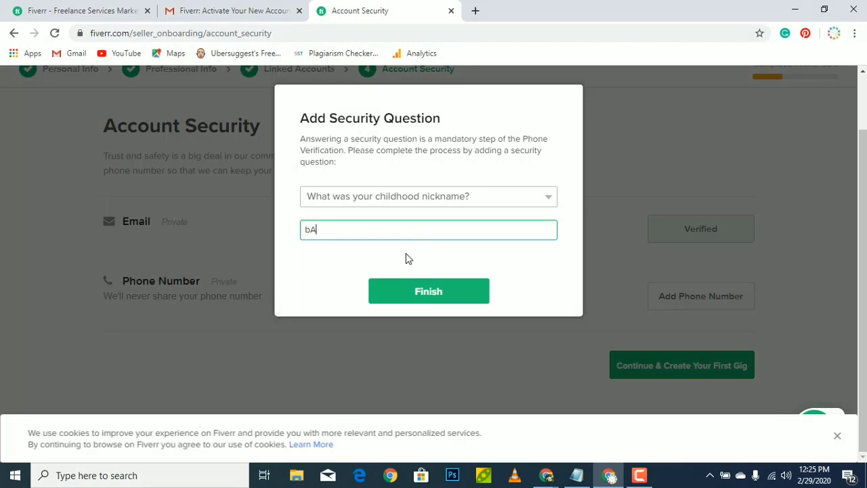
click(428, 293)
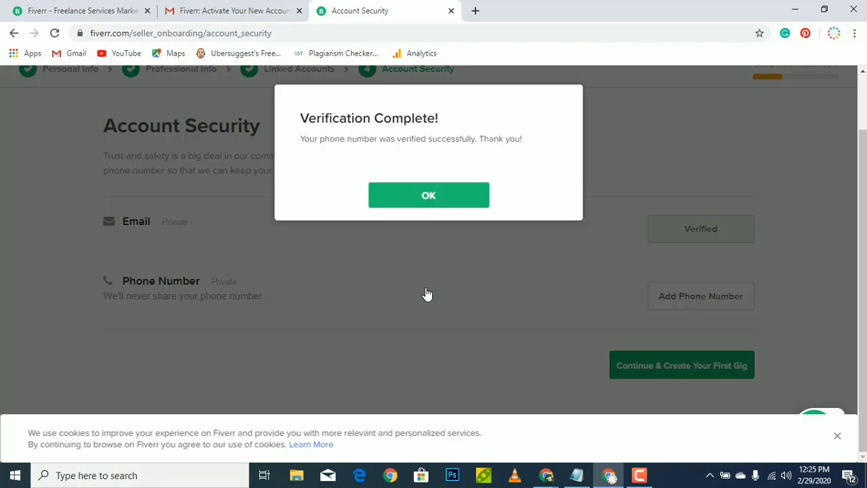
click(424, 197)
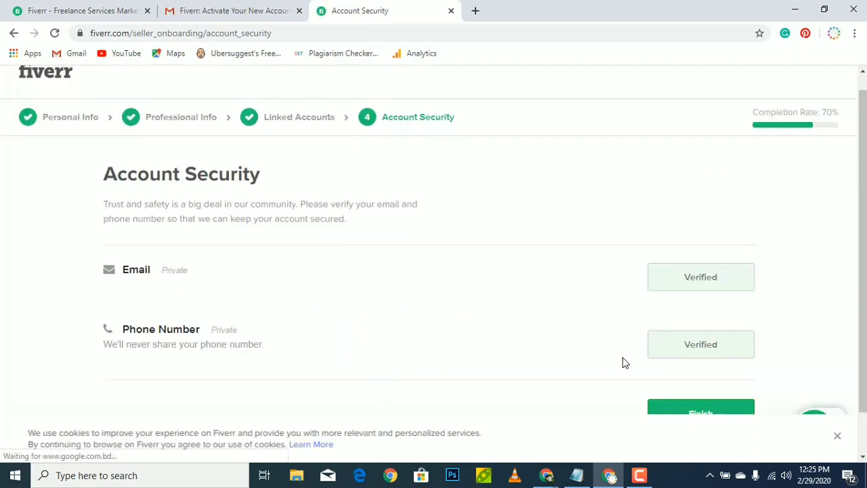
Step: Finish Account Security and close the All Done! dialog to start a gig
scroll(622, 359, down, 1)
click(665, 366)
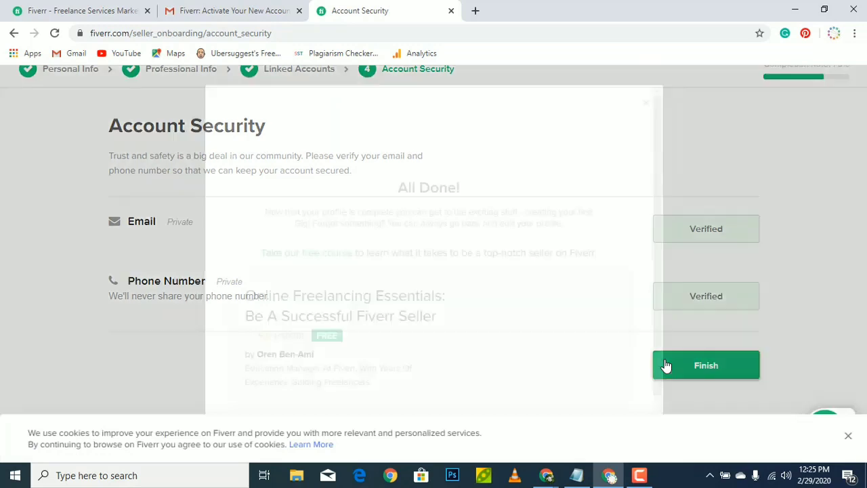
scroll(433, 304, down, 1)
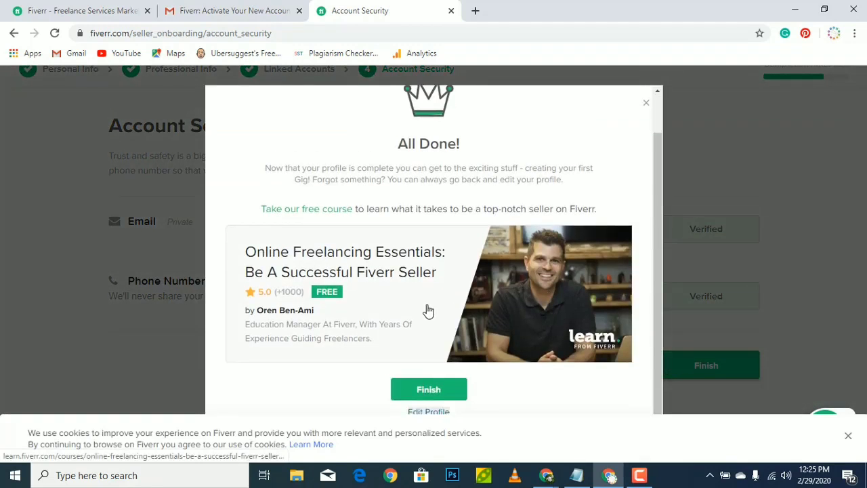
click(429, 390)
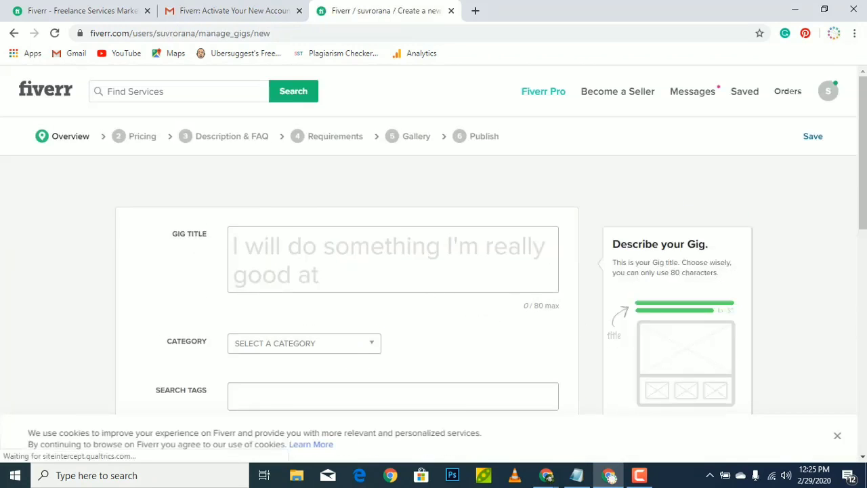
scroll(405, 276, down, 4)
scroll(332, 292, up, 4)
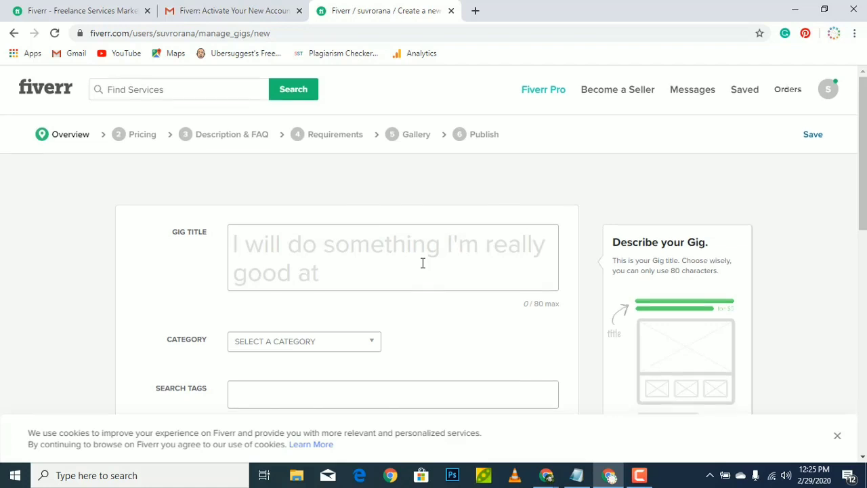
scroll(421, 263, down, 5)
scroll(454, 290, up, 1)
scroll(456, 292, up, 5)
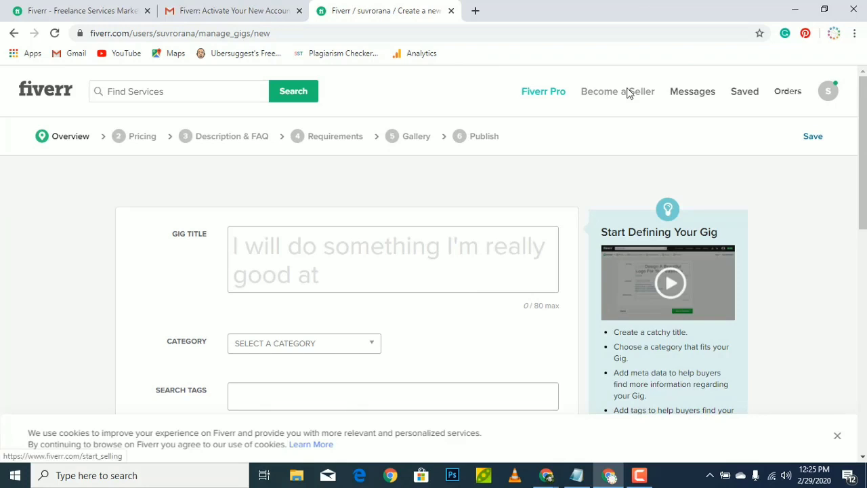
click(785, 97)
Step: Visit the Saved lists and Start Selling page, then choose Dashboard from the avatar menu
click(747, 97)
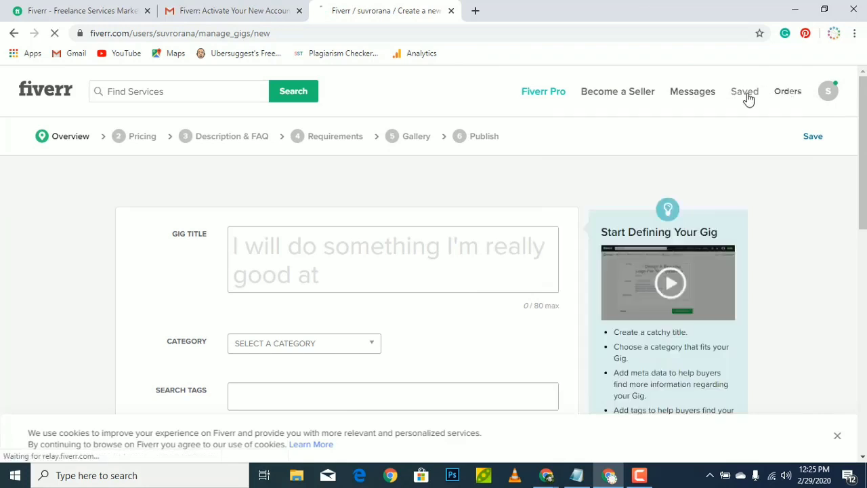
click(646, 92)
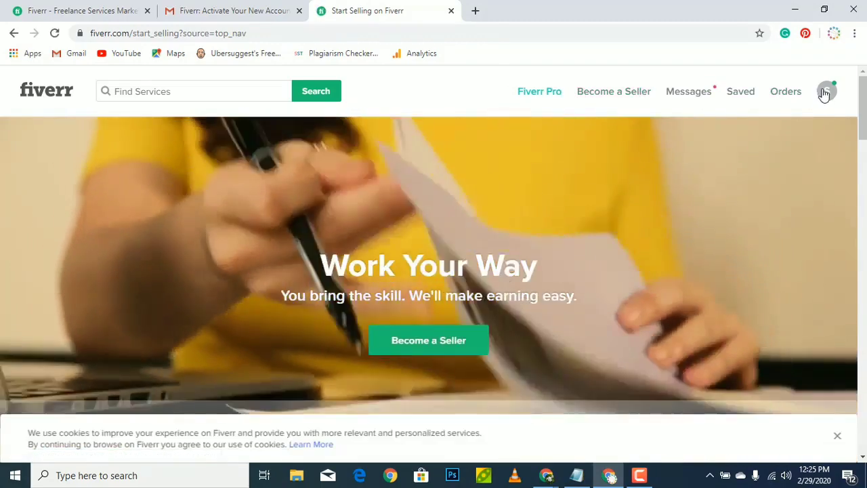
click(821, 93)
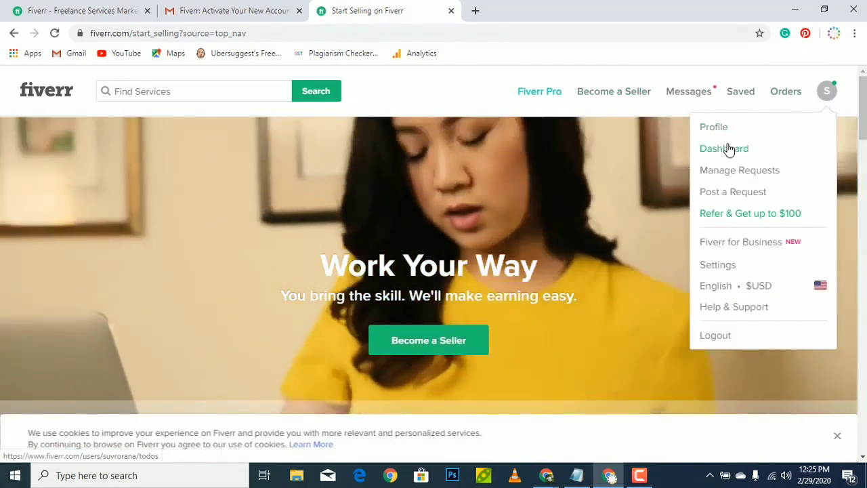
click(728, 149)
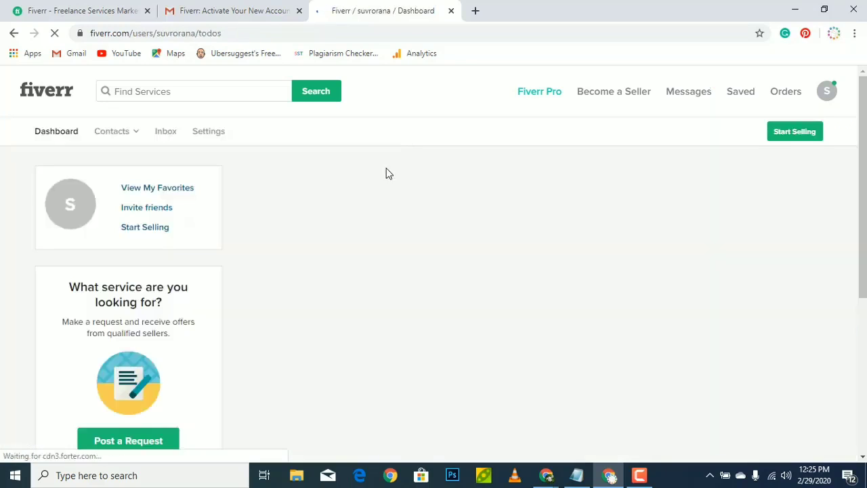